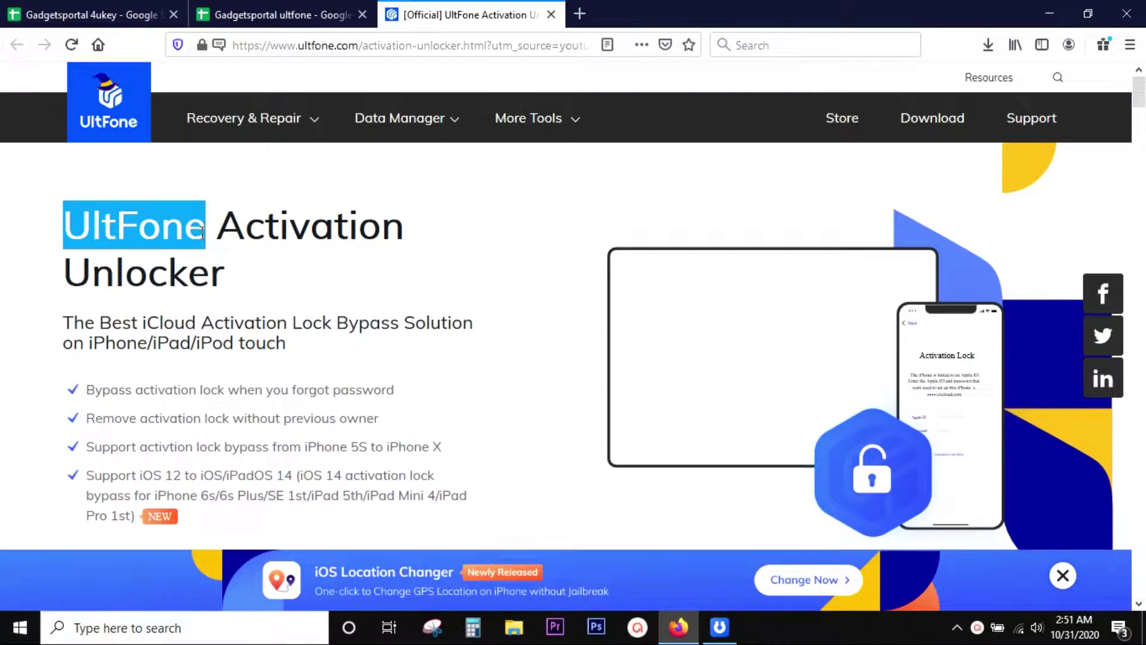
Step: Highlight the activation lock bypass subtitle, then the iOS/iPadOS version range in the fourth bullet
click(202, 231)
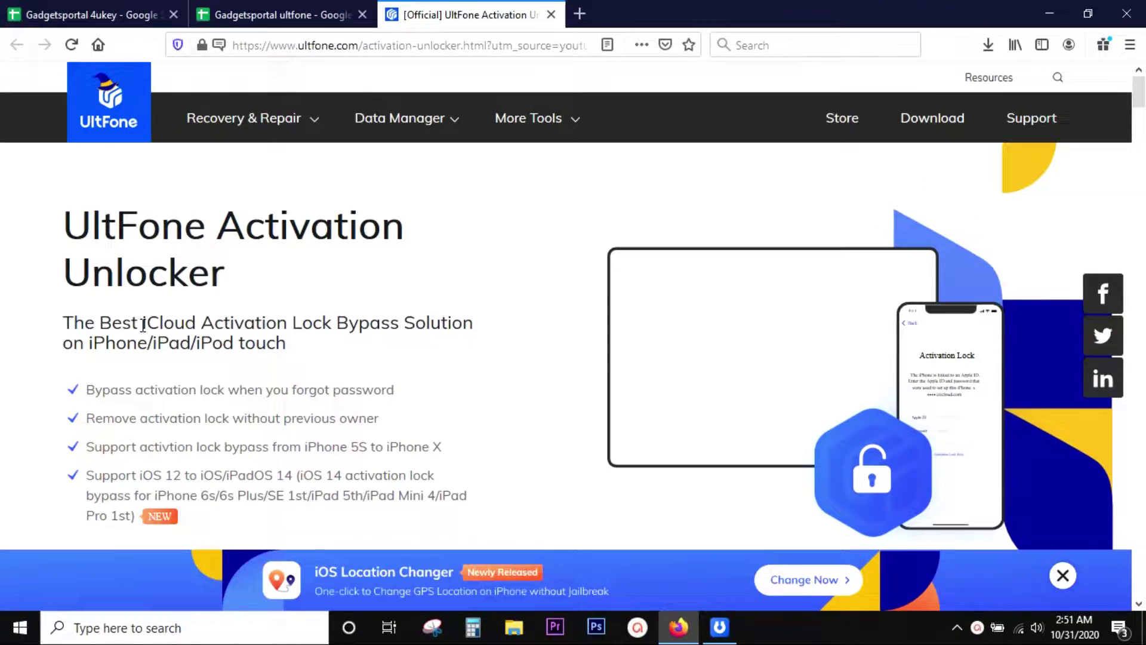
drag(149, 323, 300, 353)
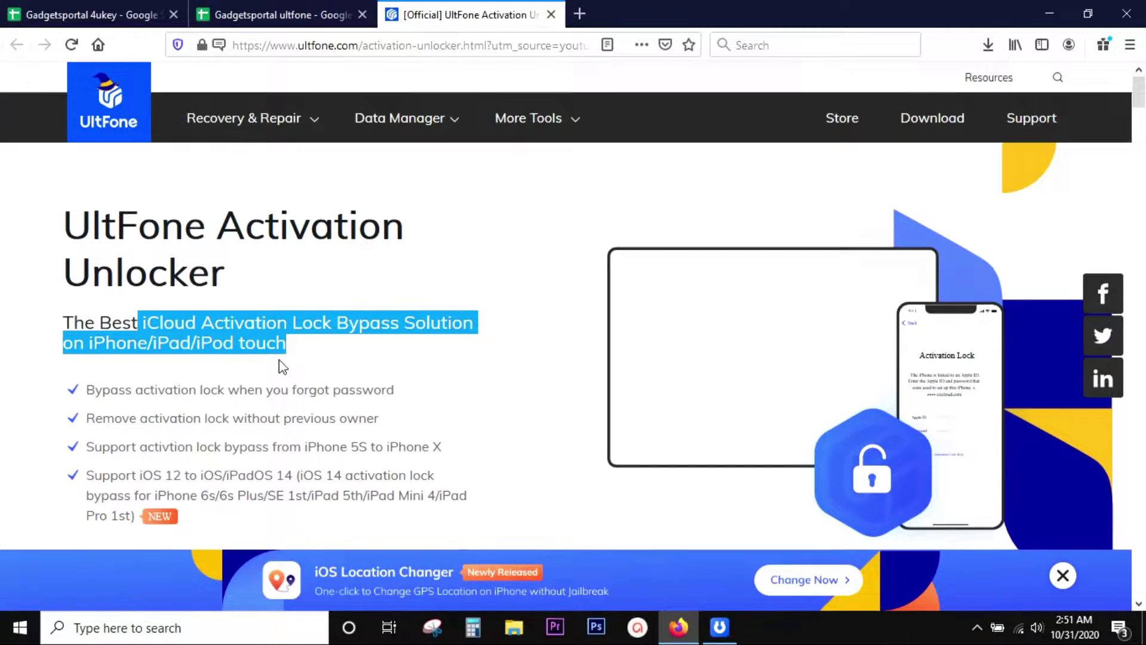
click(280, 365)
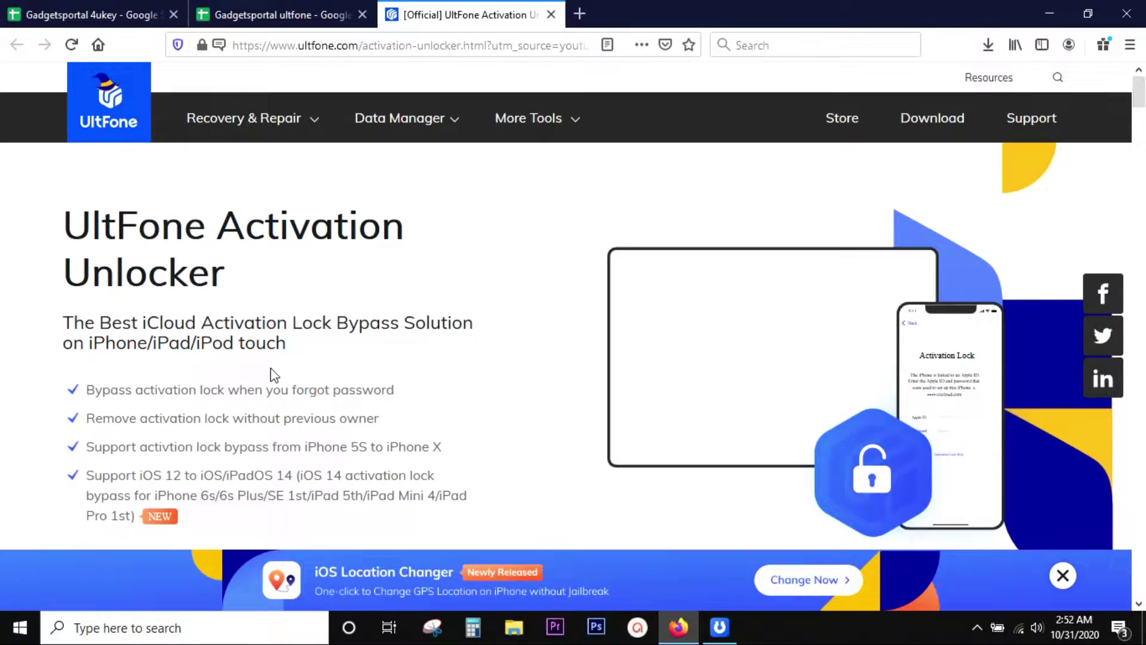
drag(138, 476, 259, 480)
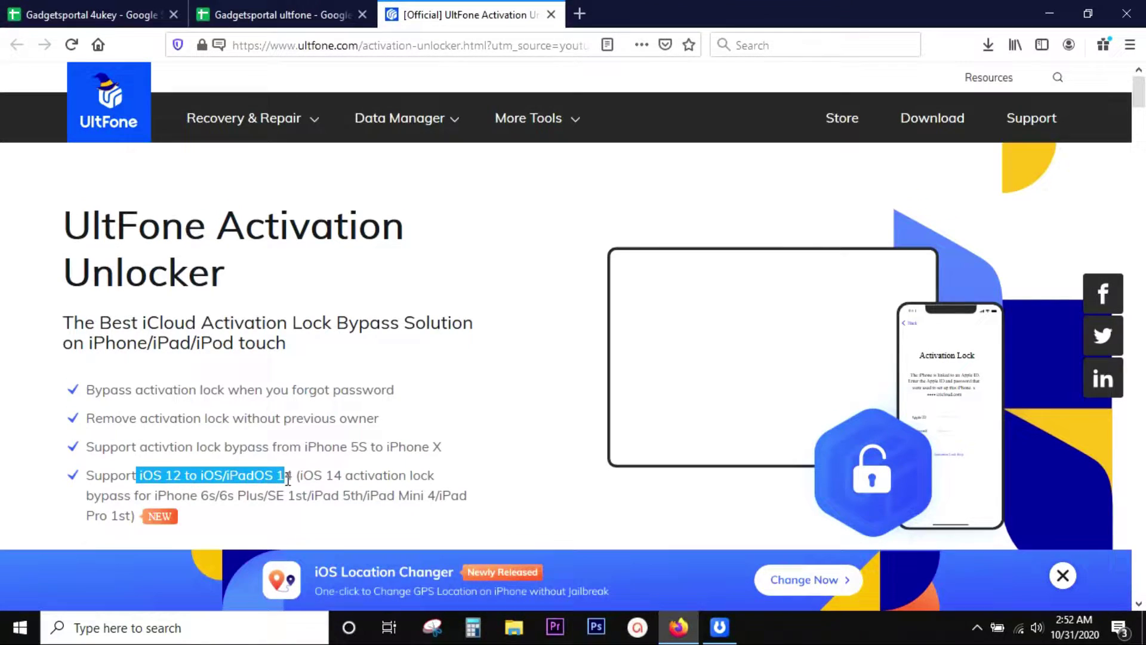
drag(259, 479, 295, 478)
click(306, 505)
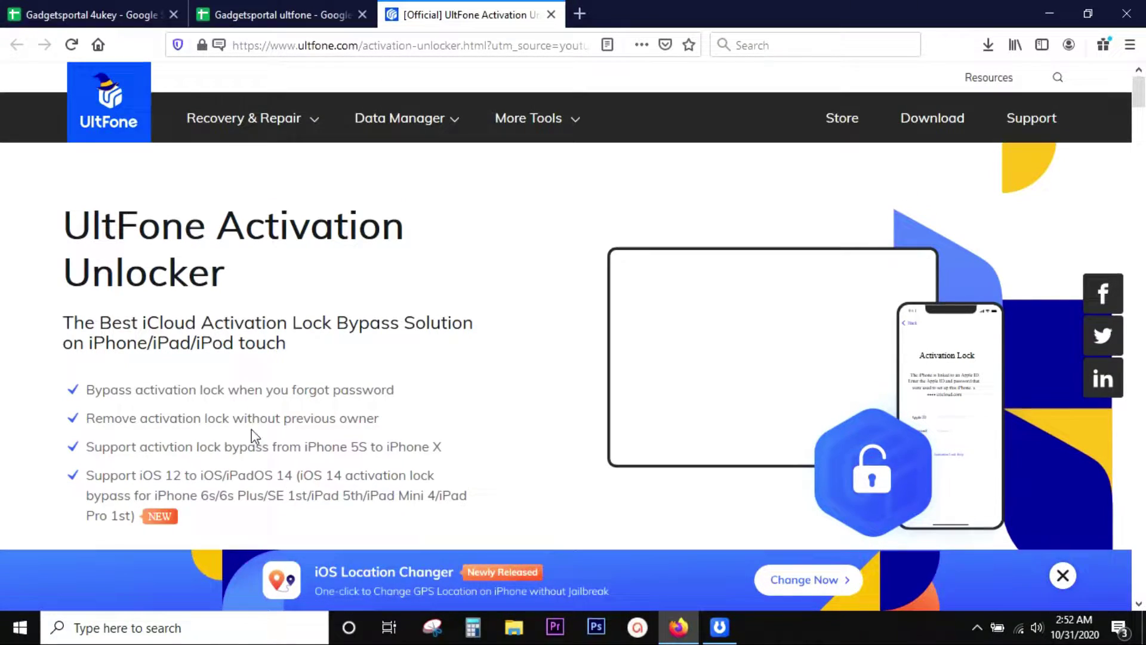
Step: Highlight the forgot-password, previous-owner and iPhone 5S–X bullets, then flip the download switch Mac and back
drag(226, 389, 392, 399)
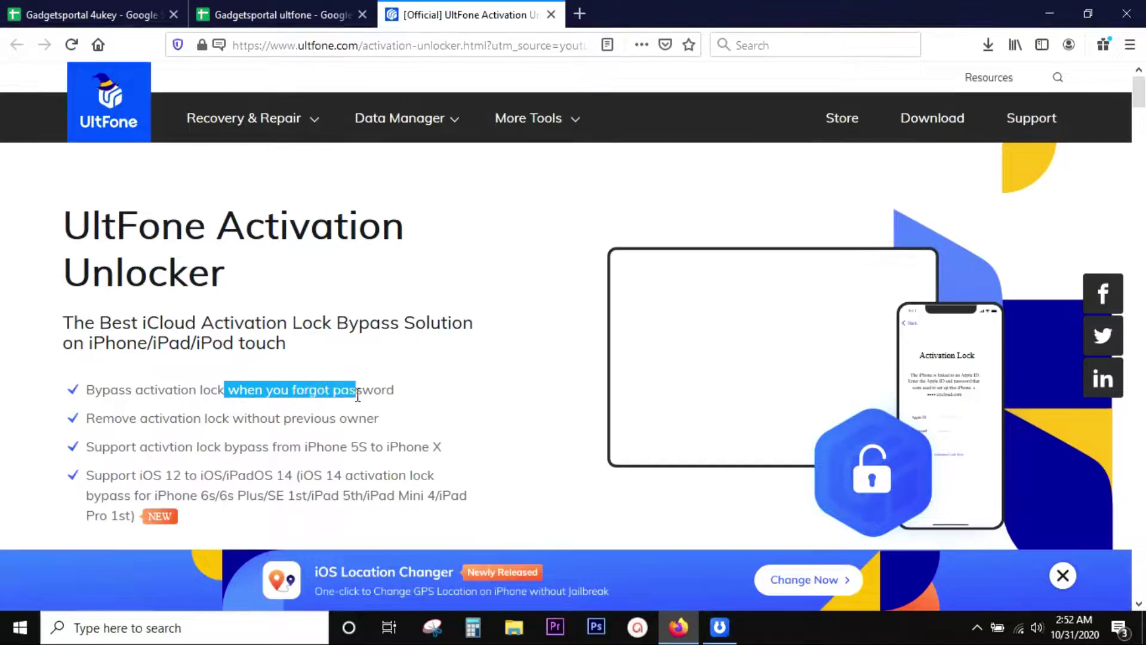
click(391, 401)
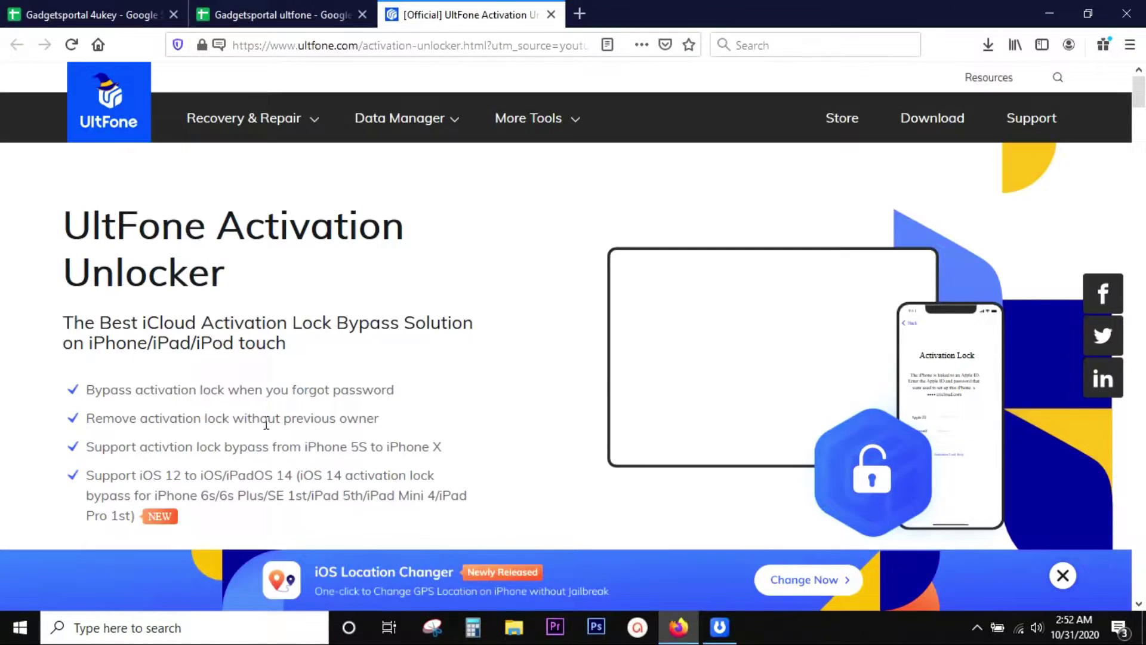
drag(205, 418, 369, 415)
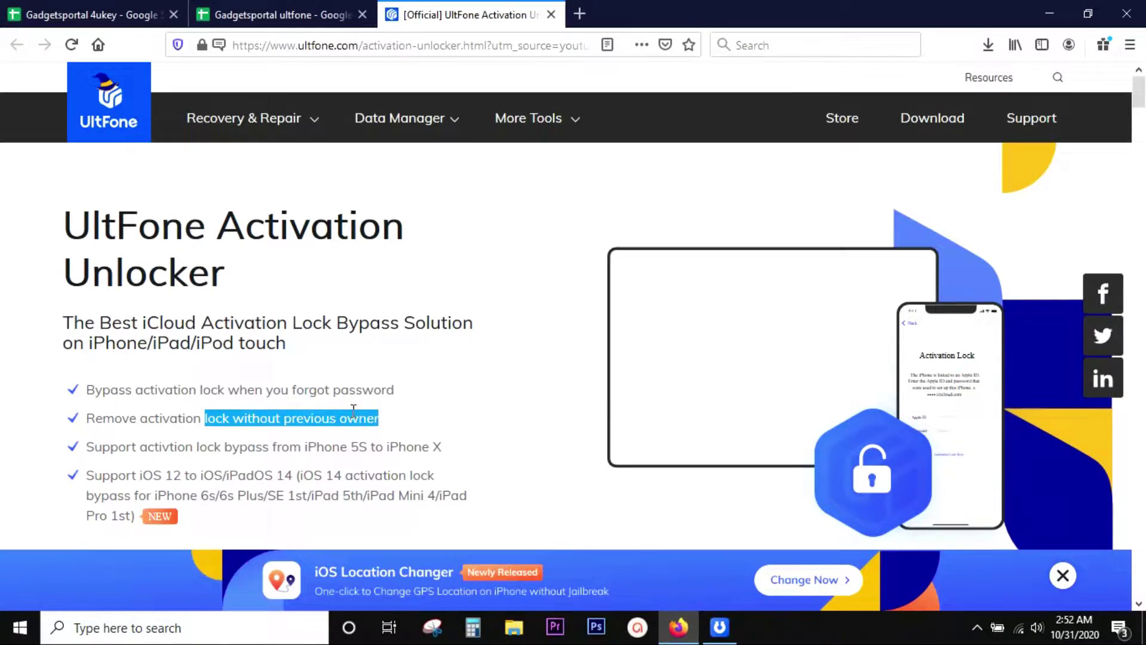
click(381, 423)
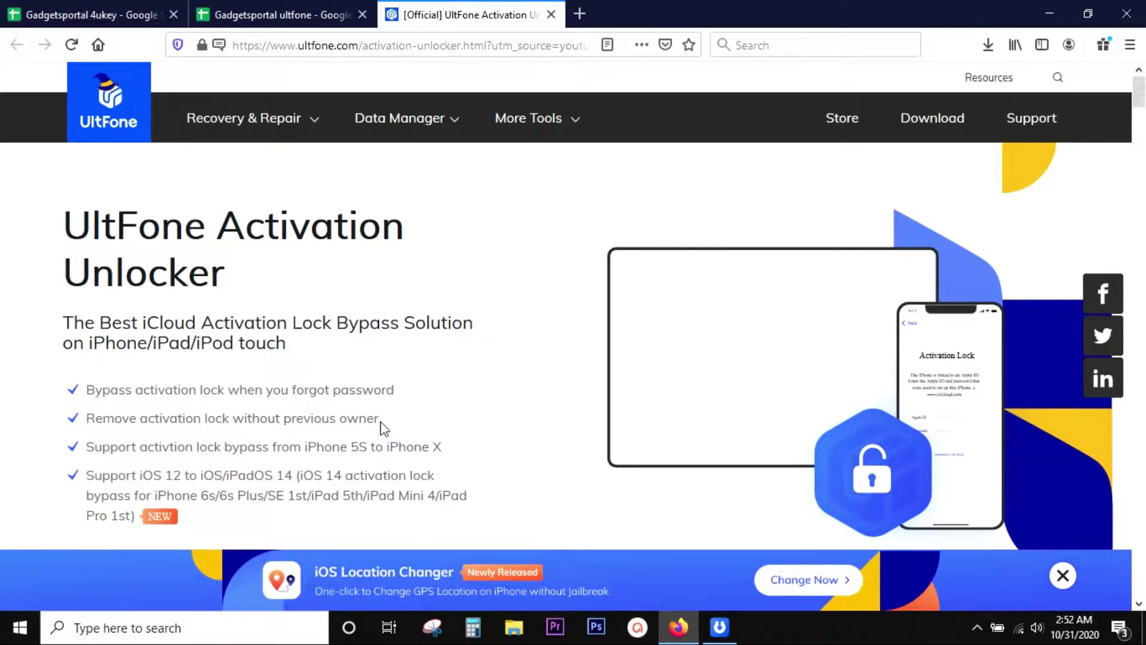
drag(305, 449, 437, 447)
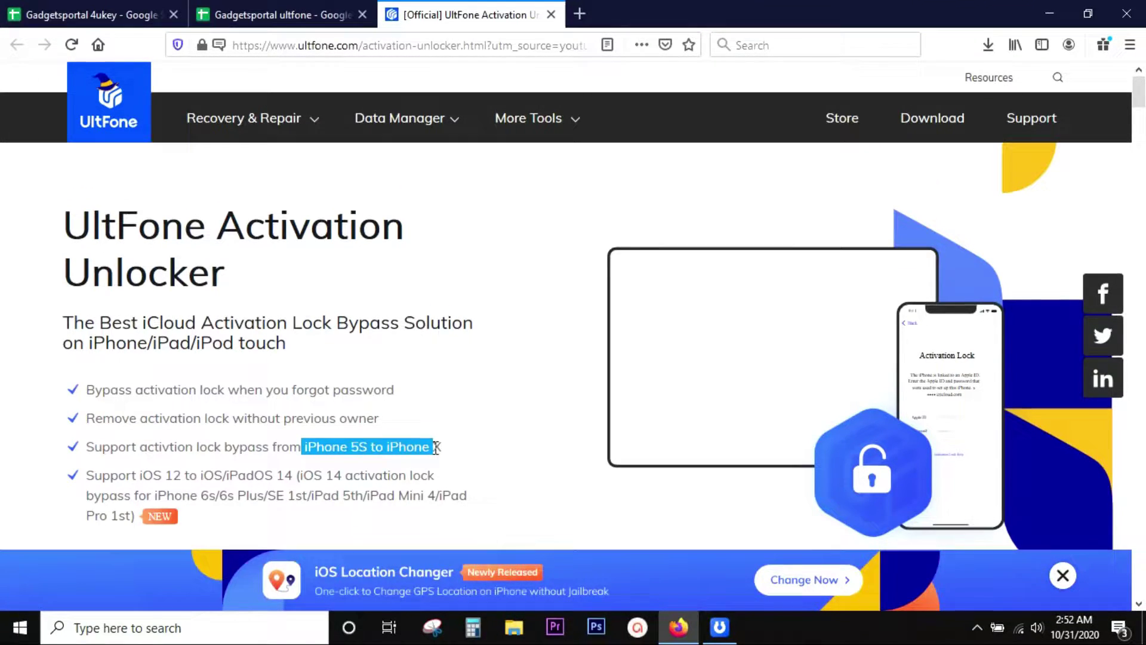
click(453, 453)
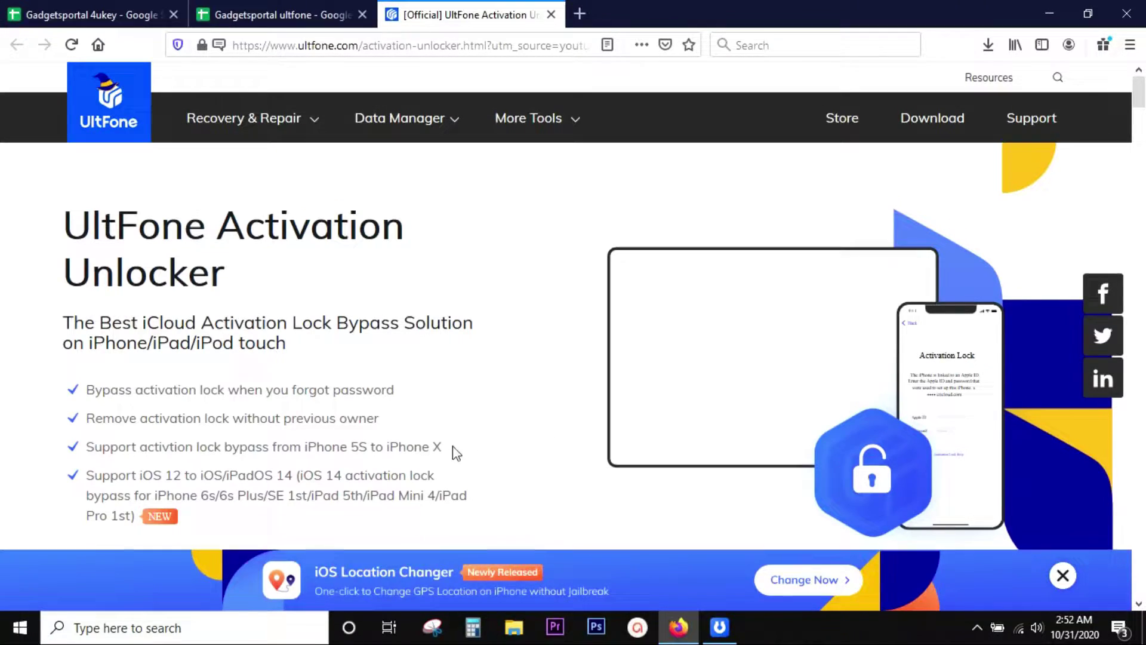
scroll(270, 499, down, 5)
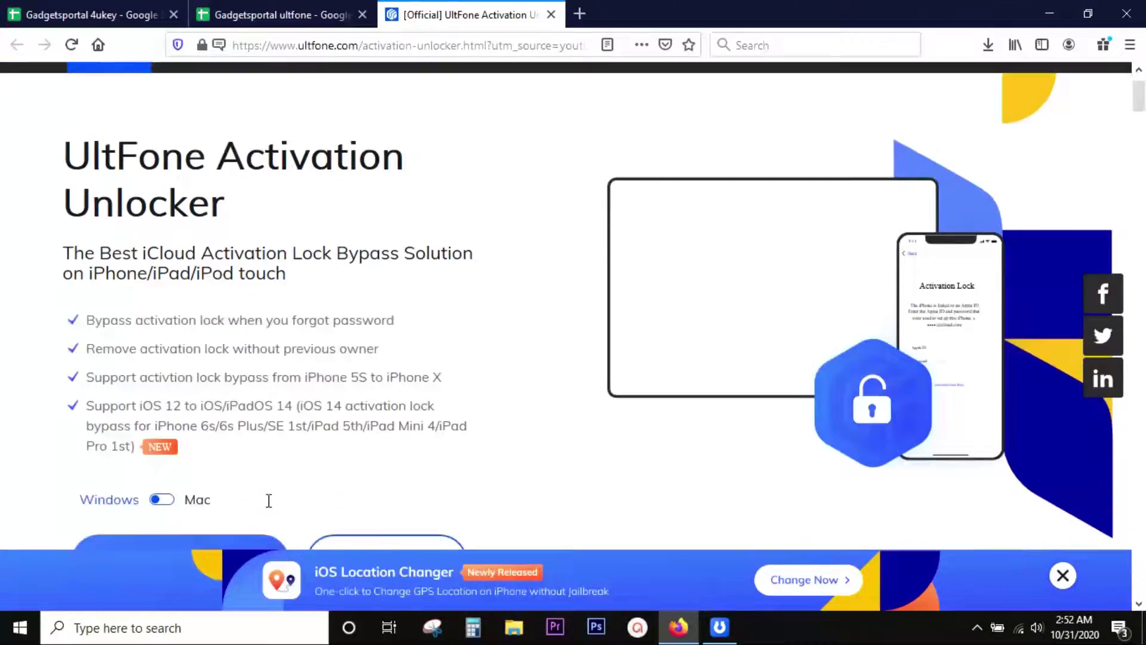
click(160, 284)
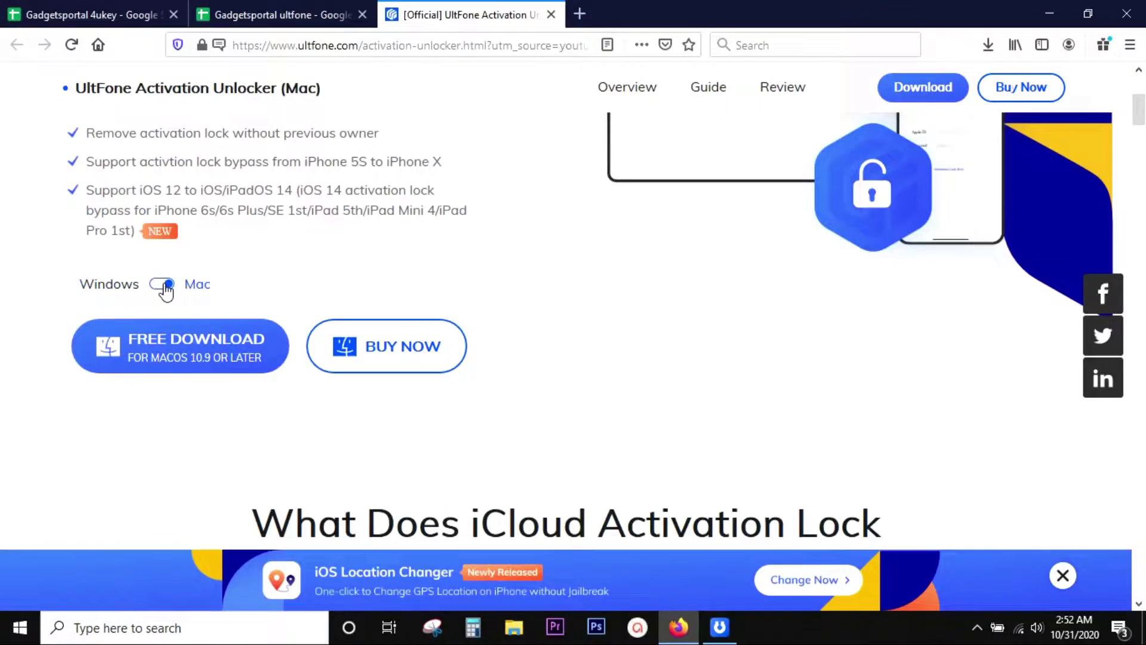
click(161, 285)
scroll(542, 413, down, 4)
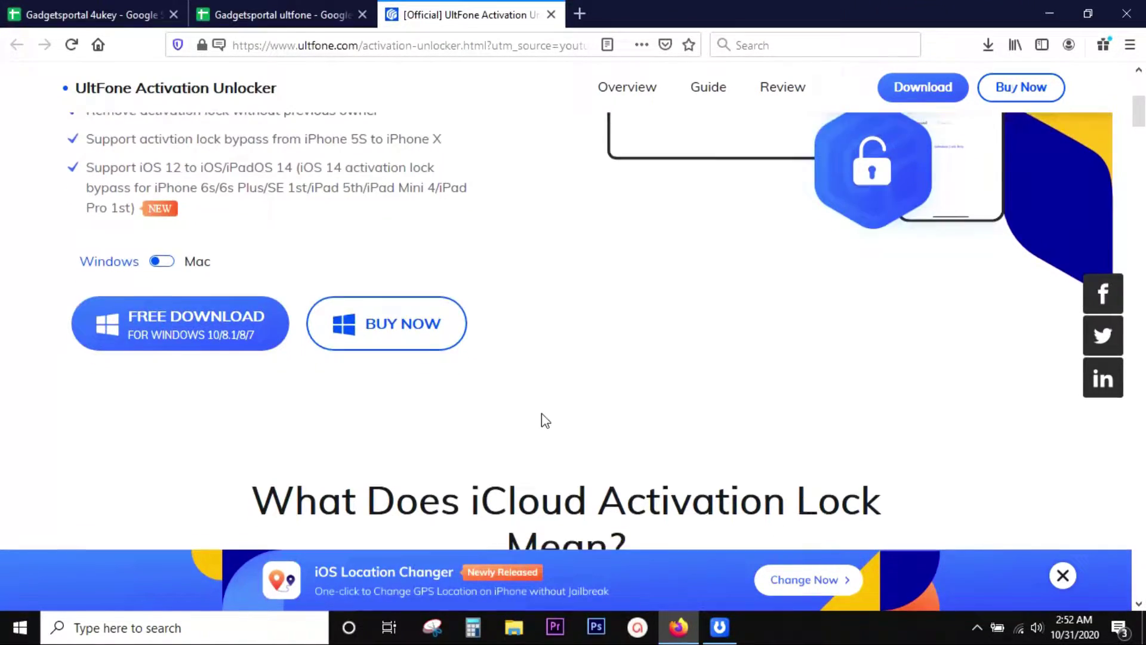
scroll(542, 414, down, 2)
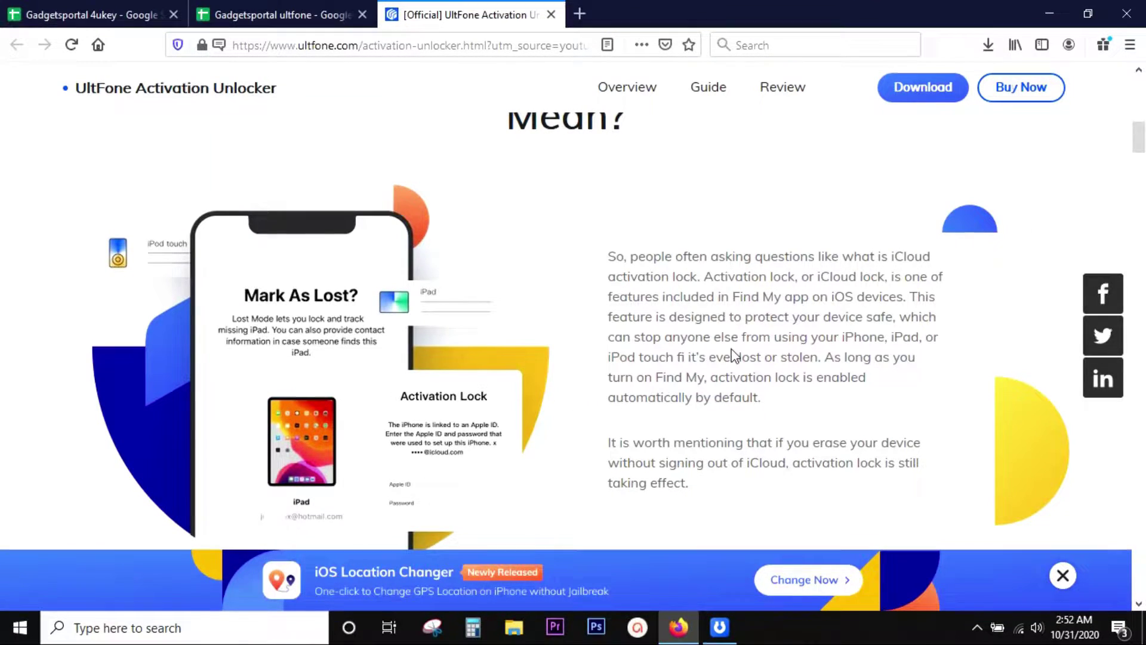
Step: Highlight 'protect your device safe' and 'ever lost or stolen' in the activation lock paragraph
drag(744, 318, 881, 325)
click(894, 317)
drag(709, 358, 819, 357)
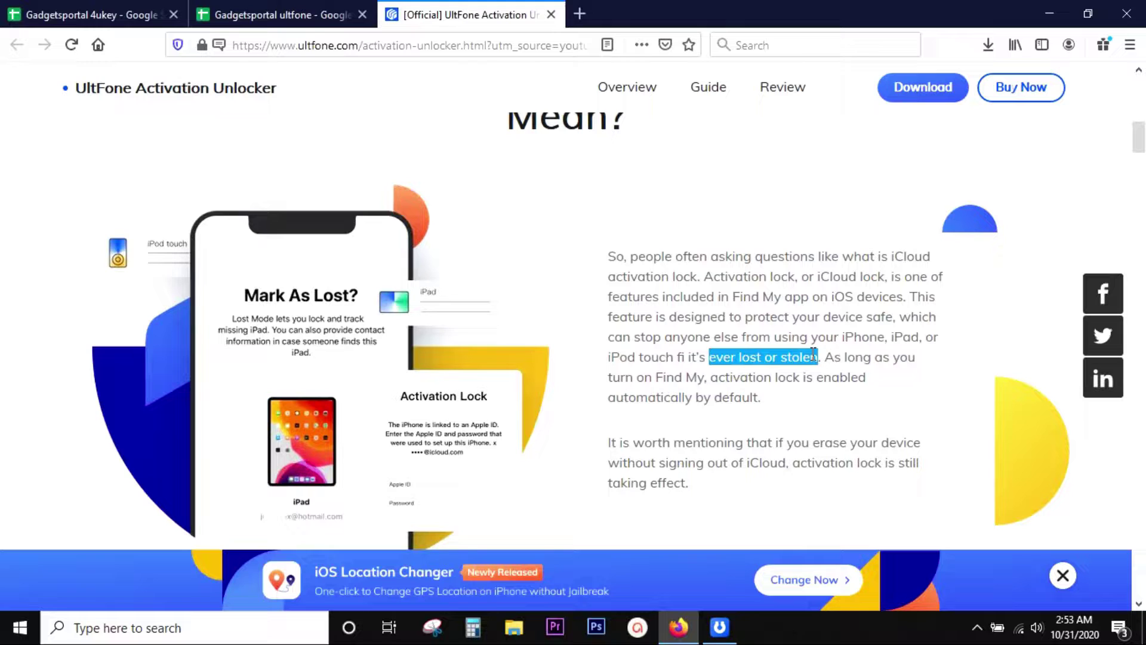
click(815, 354)
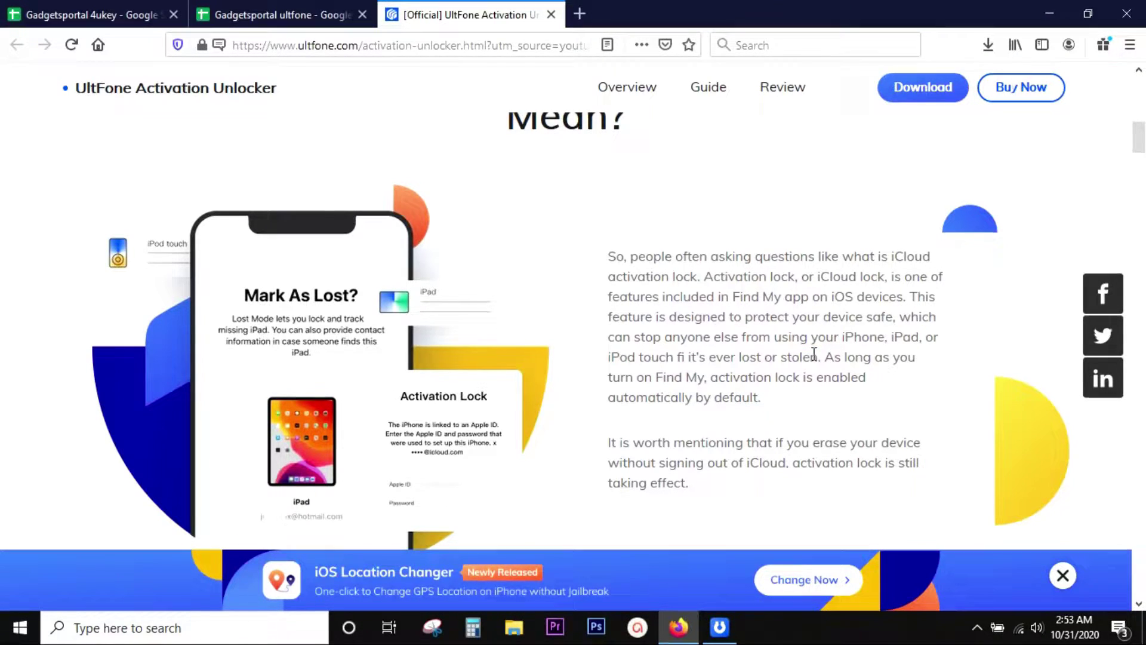
scroll(819, 357, down, 2)
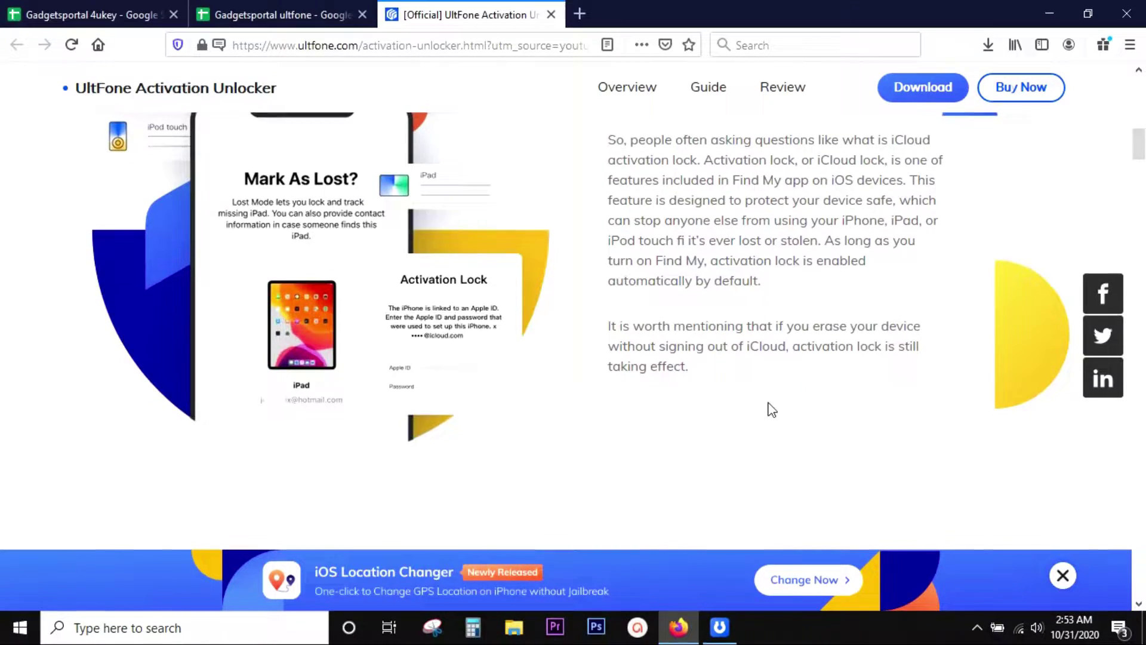
scroll(770, 409, down, 2)
scroll(770, 409, down, 2)
scroll(769, 405, down, 1)
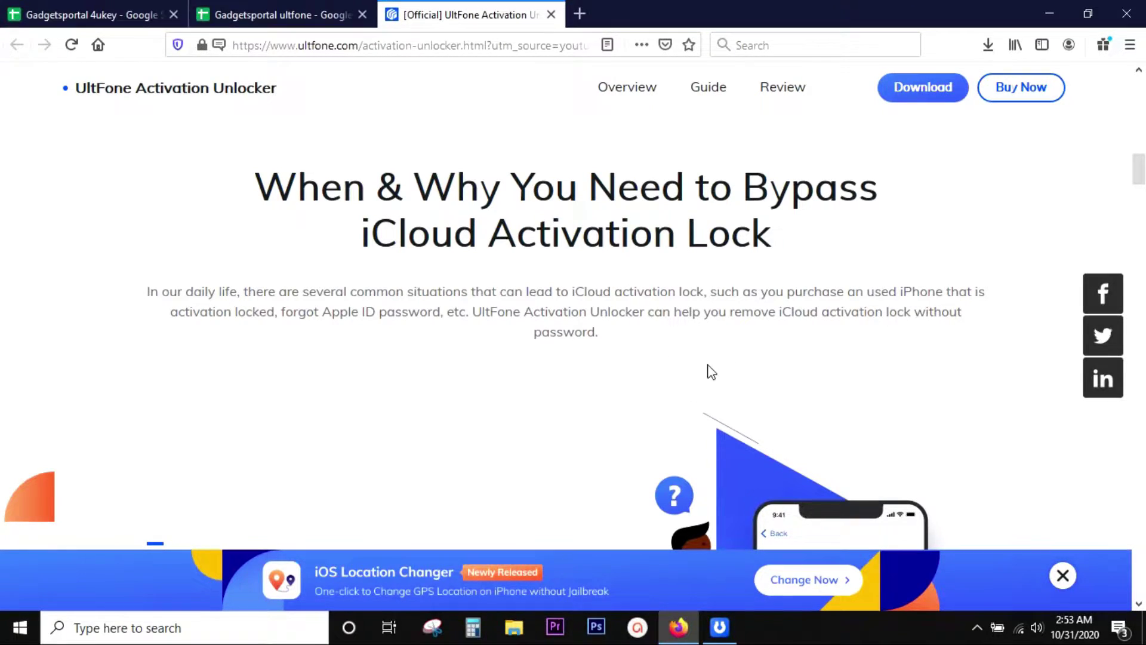
scroll(707, 372, down, 2)
scroll(706, 373, down, 1)
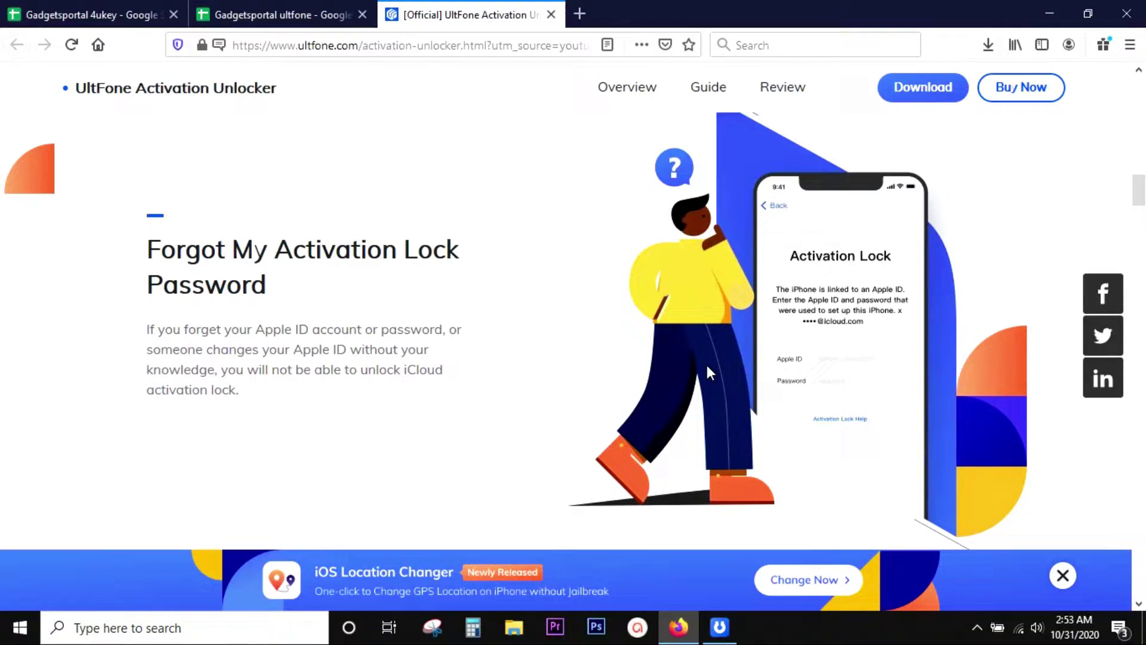
scroll(527, 393, down, 1)
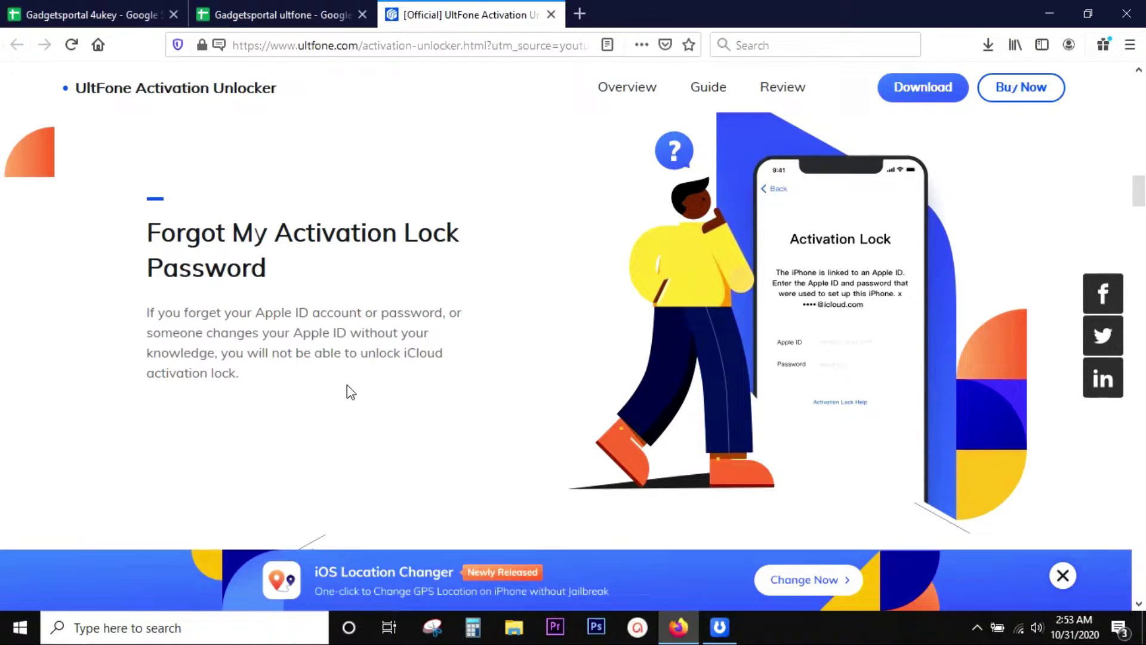
scroll(438, 378, down, 5)
scroll(439, 378, down, 5)
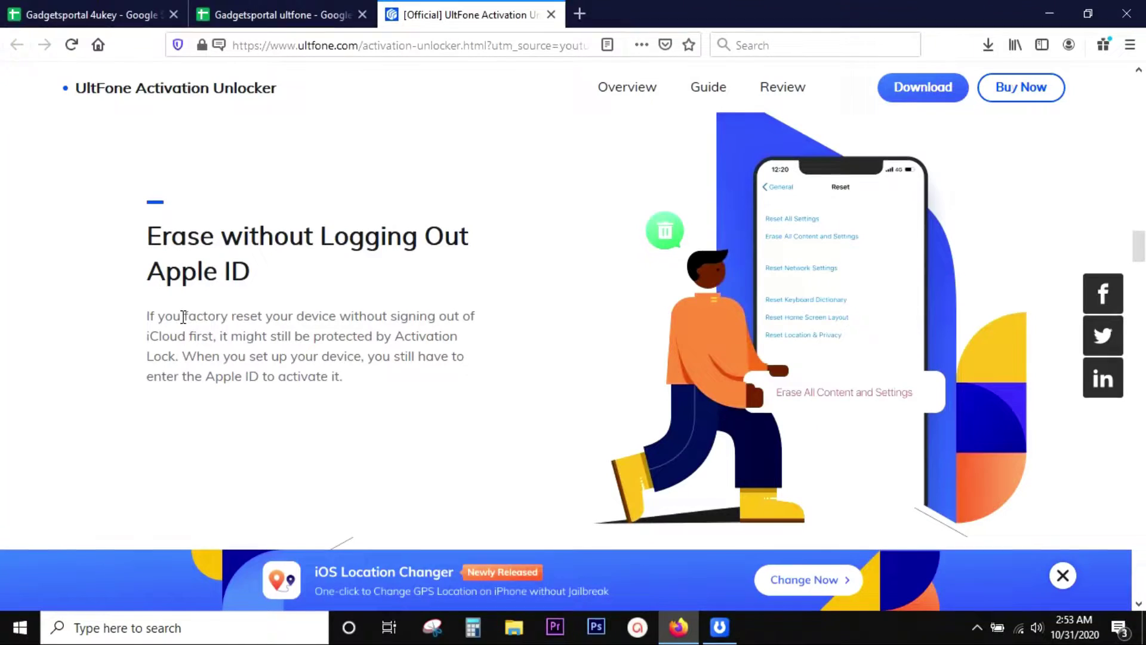
scroll(406, 394, down, 3)
scroll(405, 395, down, 2)
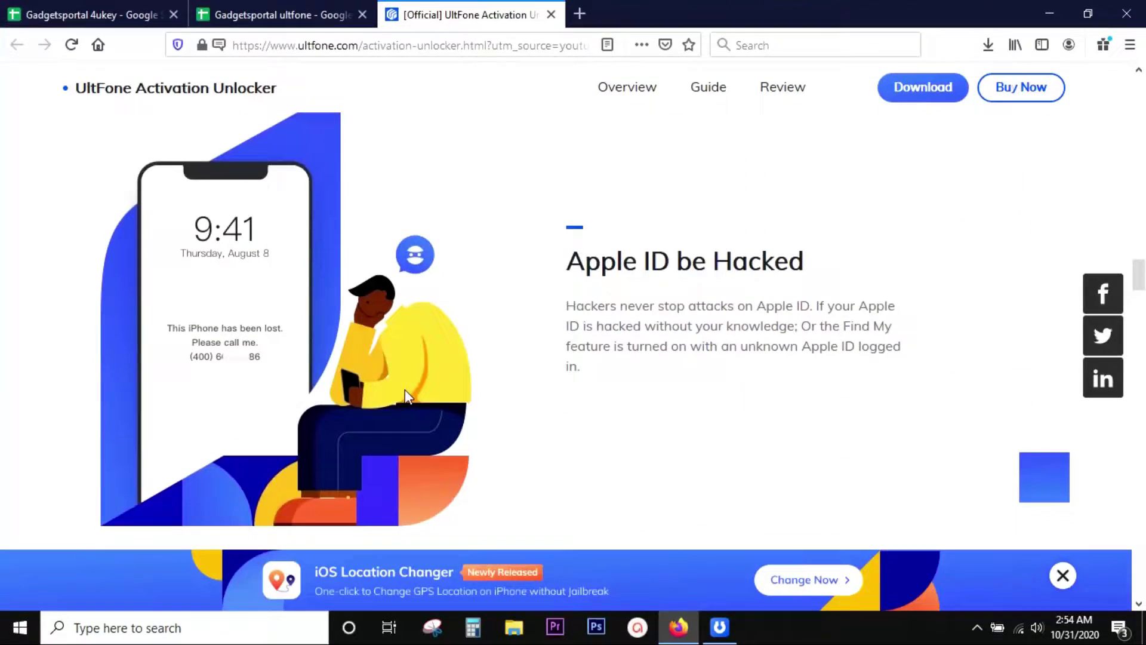
Step: Highlight the 'Apple ID be Hacked' heading, then open and dismiss the page context menu
drag(567, 261, 810, 267)
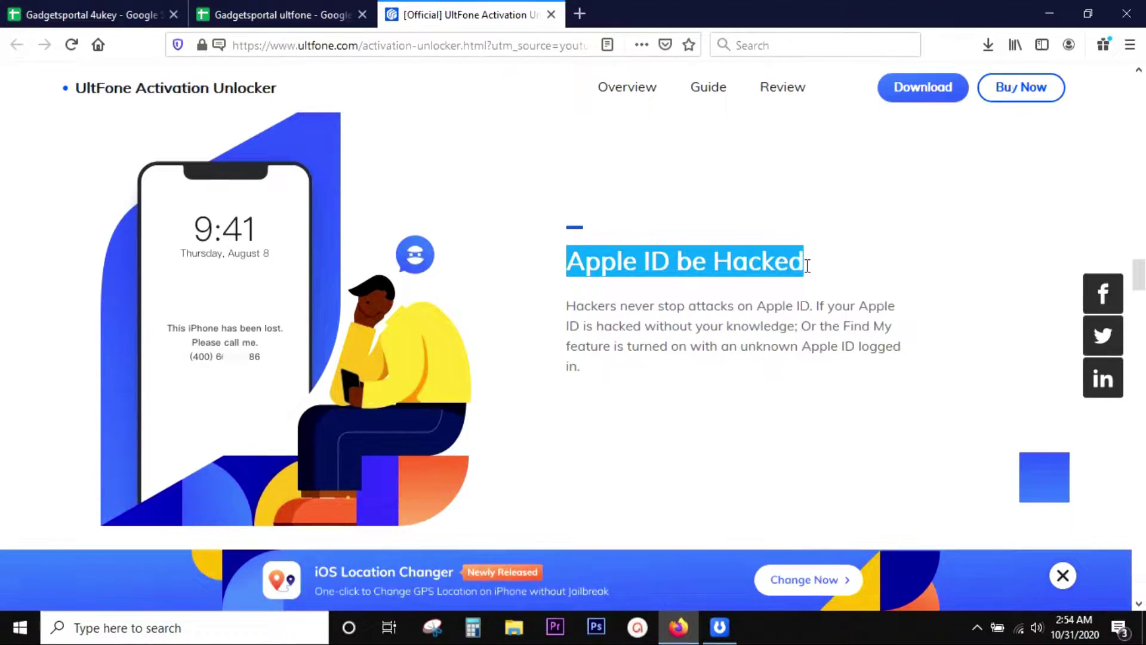
click(684, 428)
right_click(686, 422)
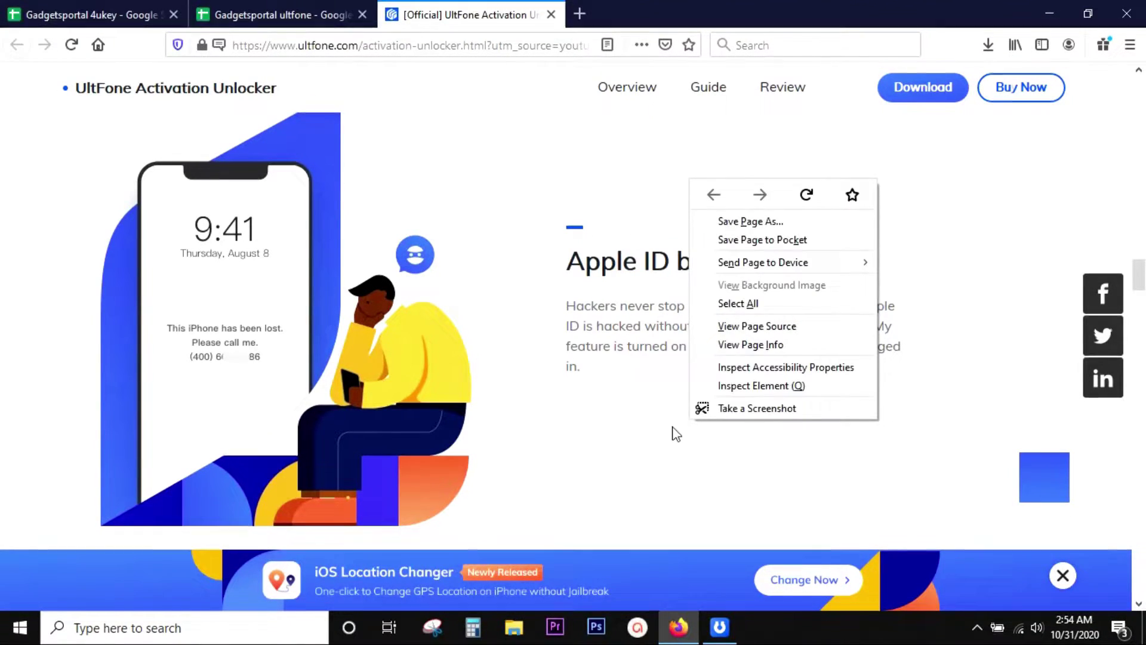
click(674, 434)
scroll(664, 434, down, 3)
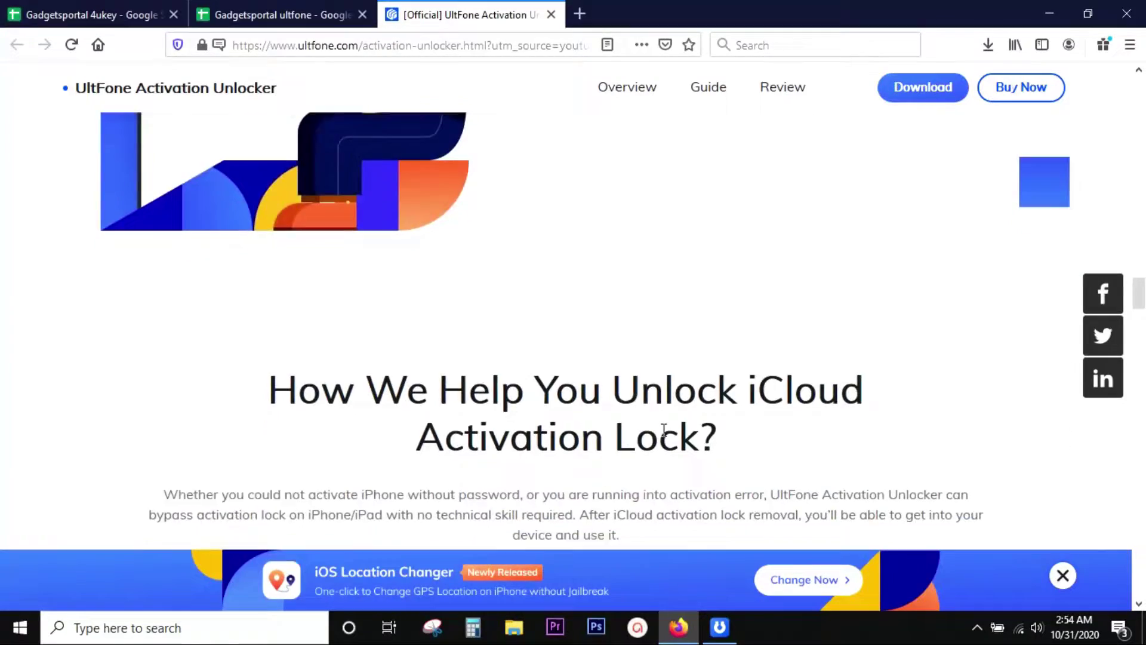
scroll(664, 434, down, 2)
scroll(663, 430, down, 2)
scroll(690, 359, down, 2)
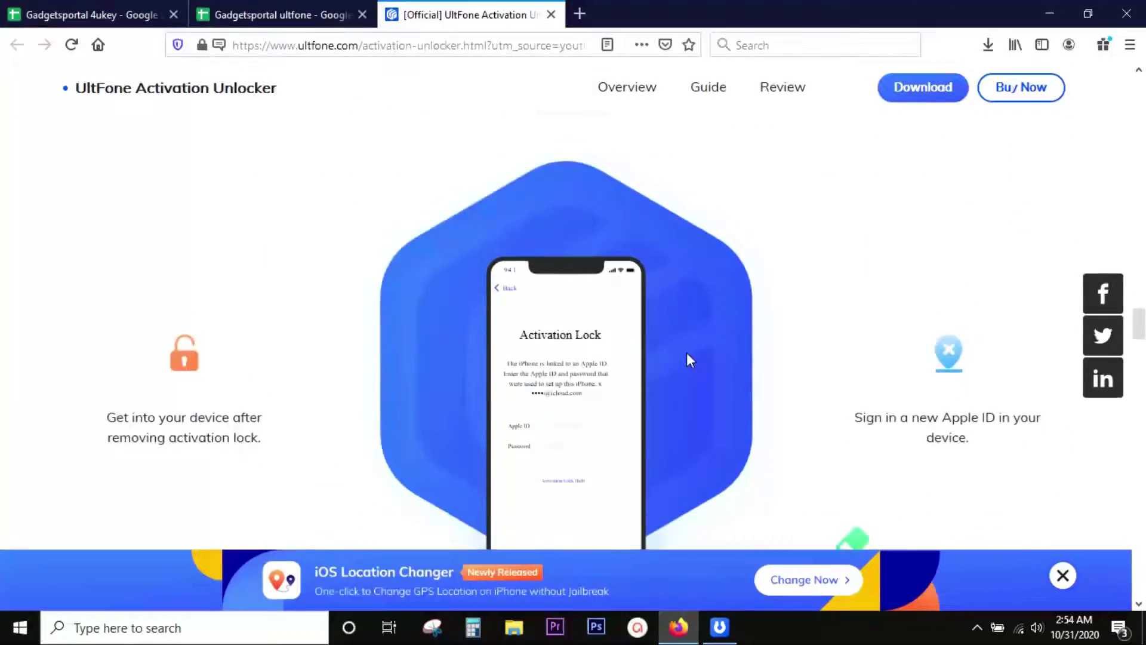
scroll(690, 359, down, 2)
scroll(689, 359, down, 2)
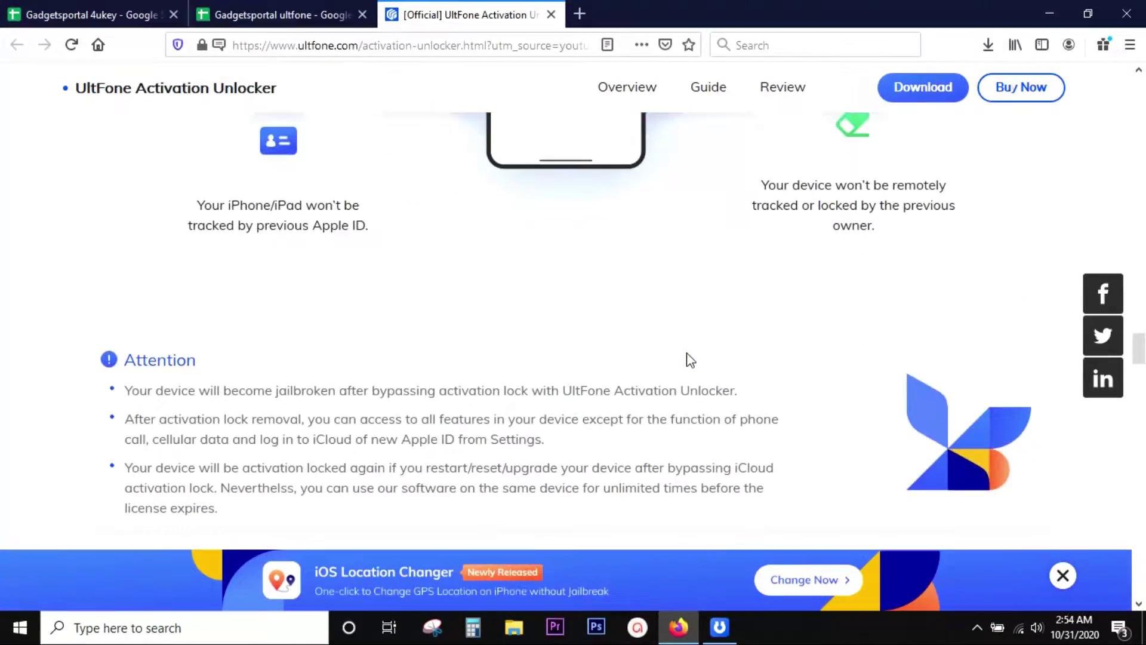
scroll(690, 360, up, 1)
scroll(690, 358, up, 2)
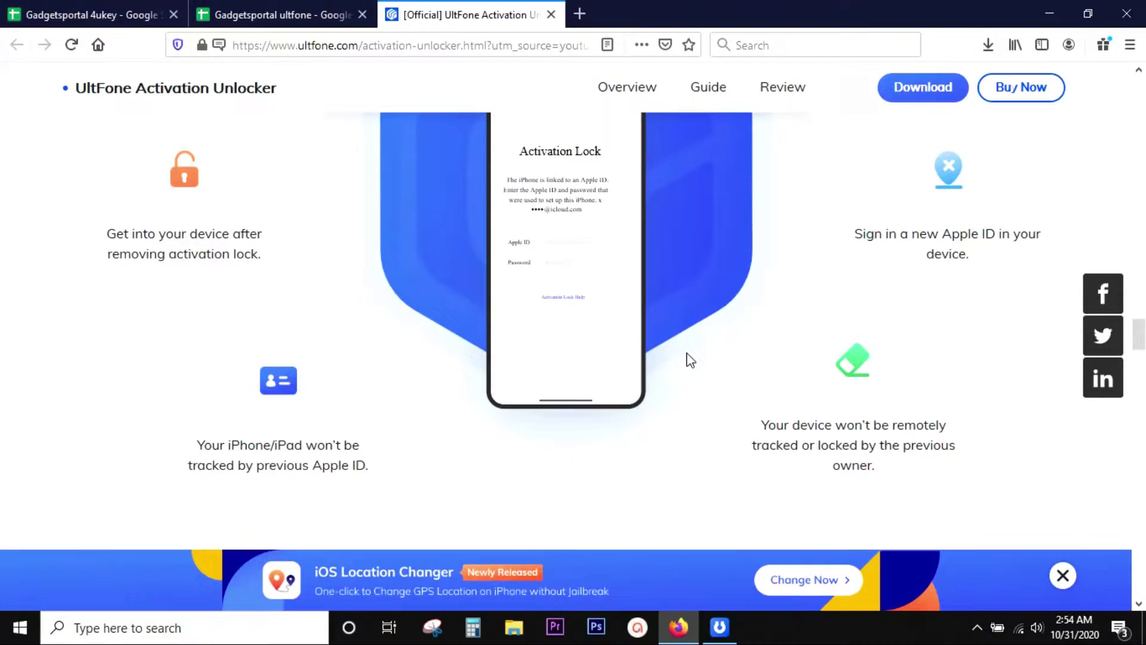
scroll(689, 359, up, 1)
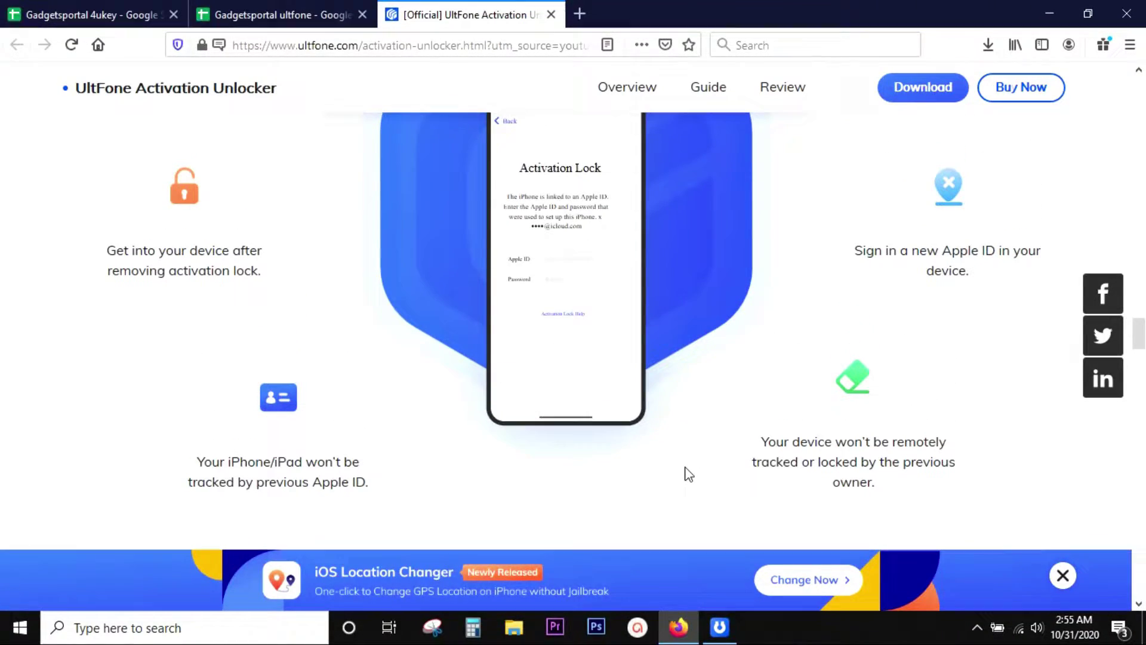
scroll(684, 474, down, 2)
scroll(683, 474, down, 2)
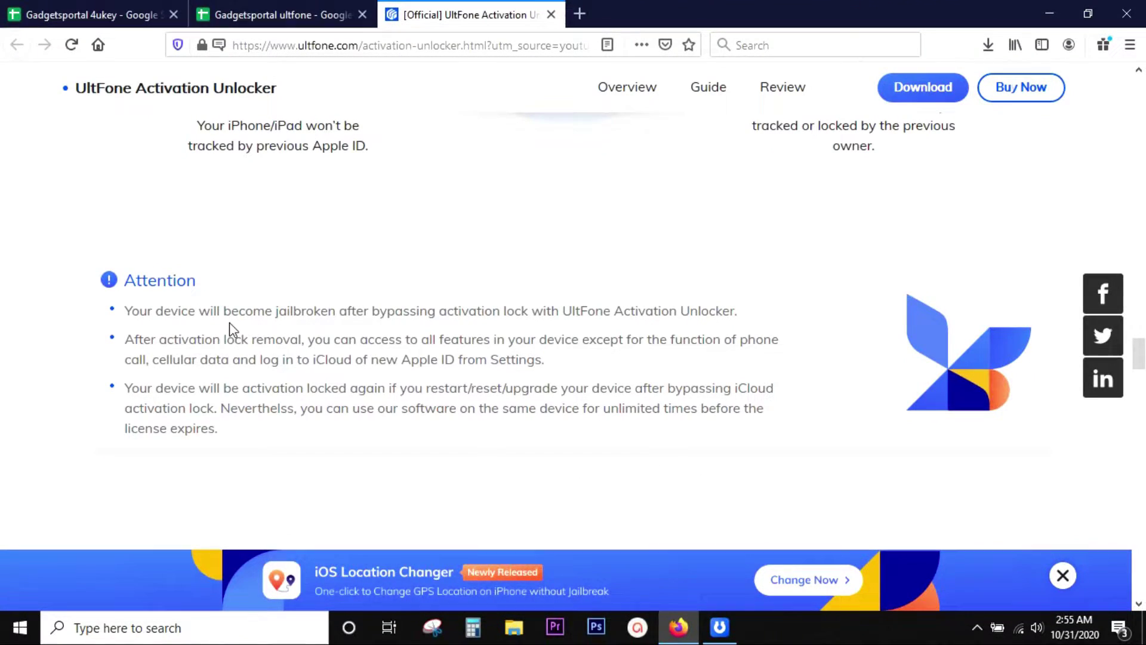
Step: Highlight the 'become jailbroken', phone-functions exception and cellular data/iCloud limitation phrases
drag(223, 311, 346, 310)
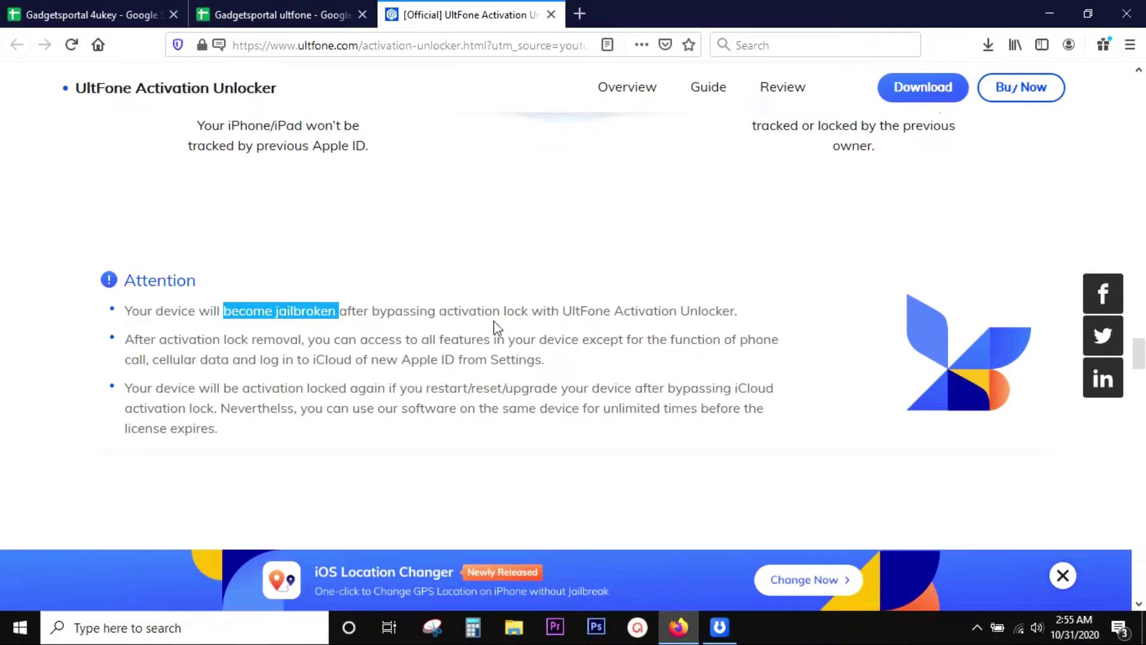
click(407, 354)
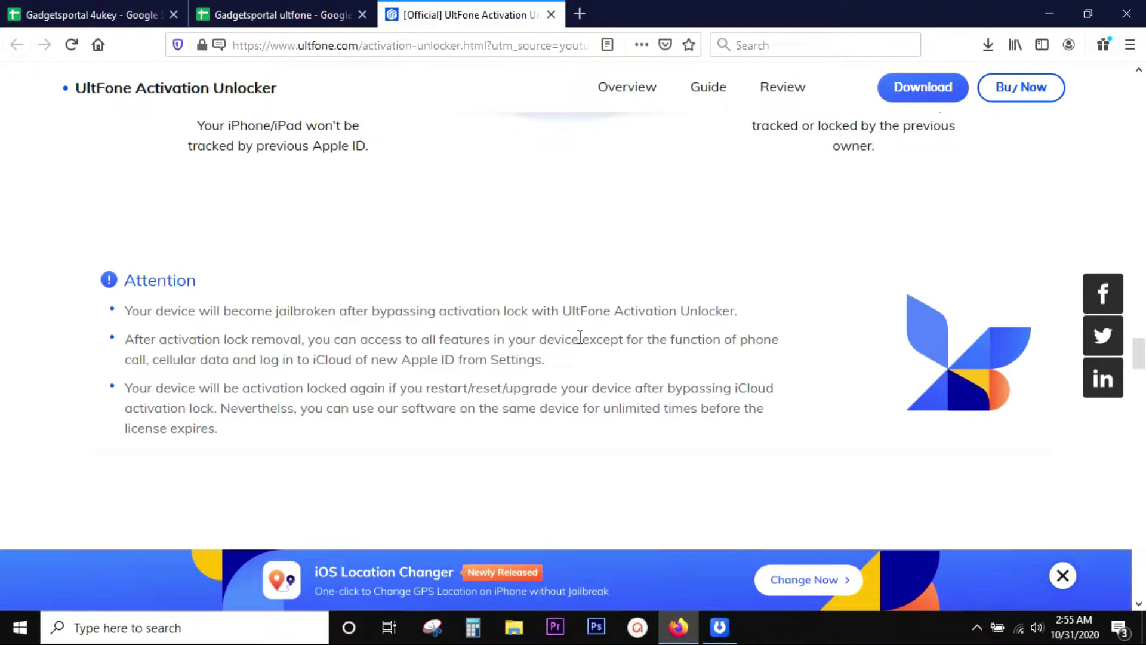
drag(583, 340, 780, 340)
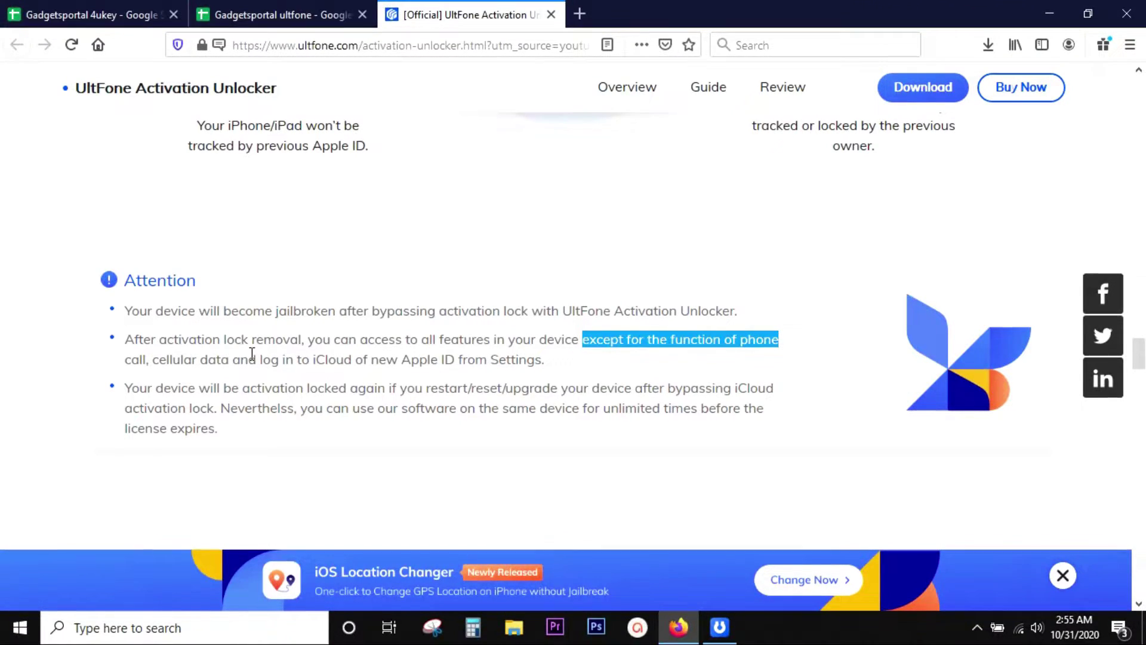
click(215, 355)
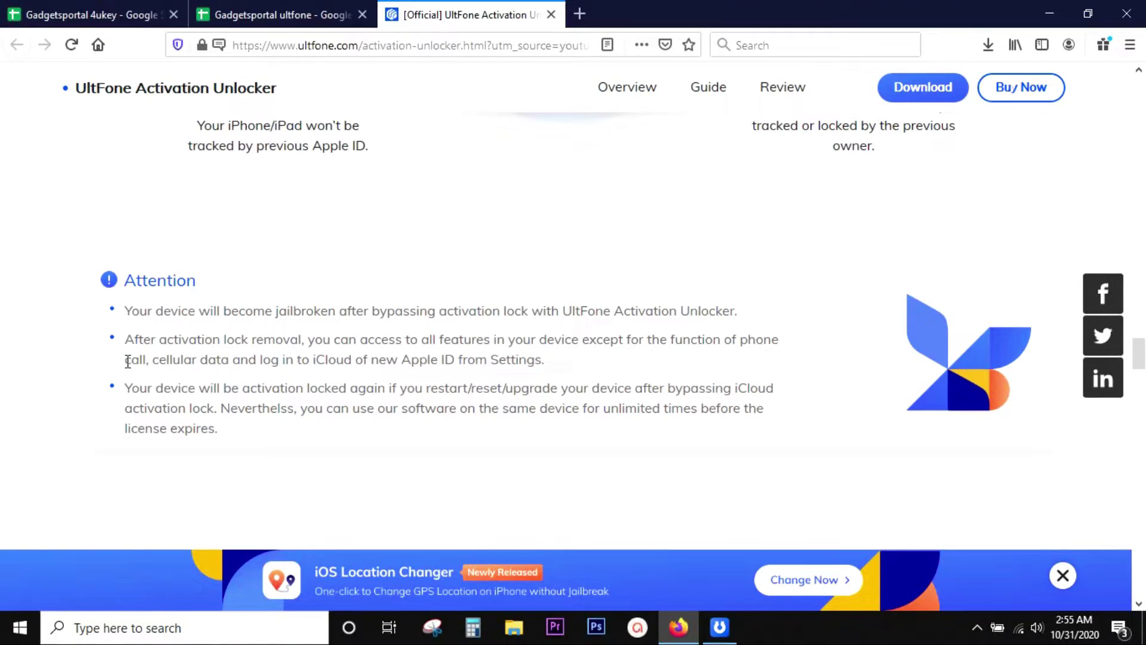
drag(128, 361, 436, 366)
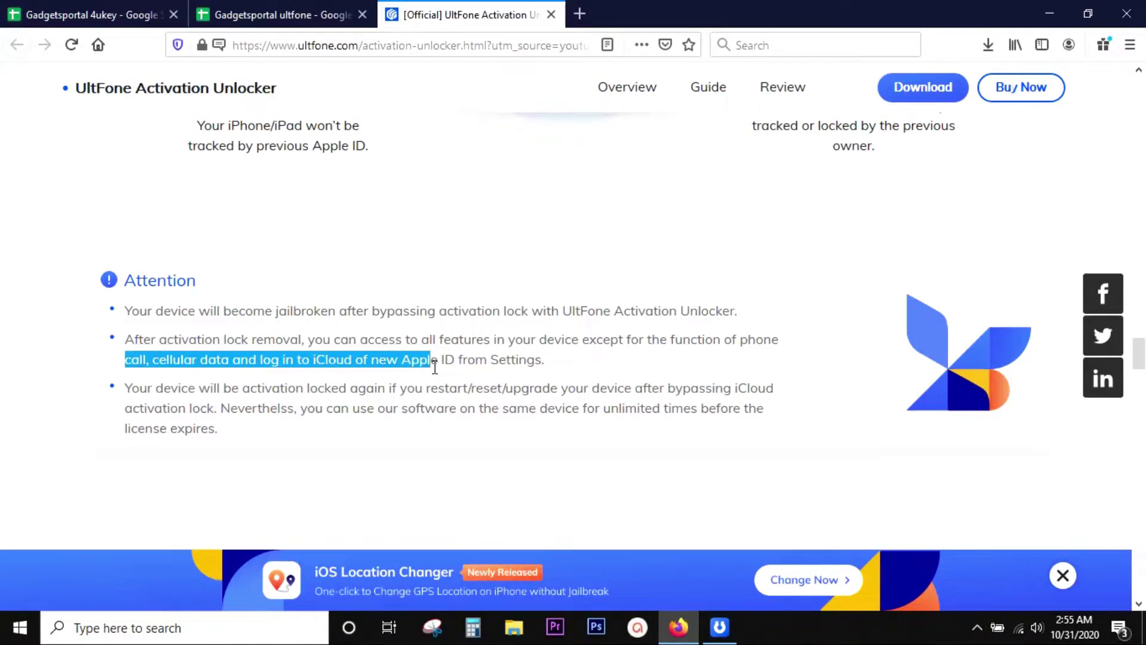
drag(435, 367, 543, 366)
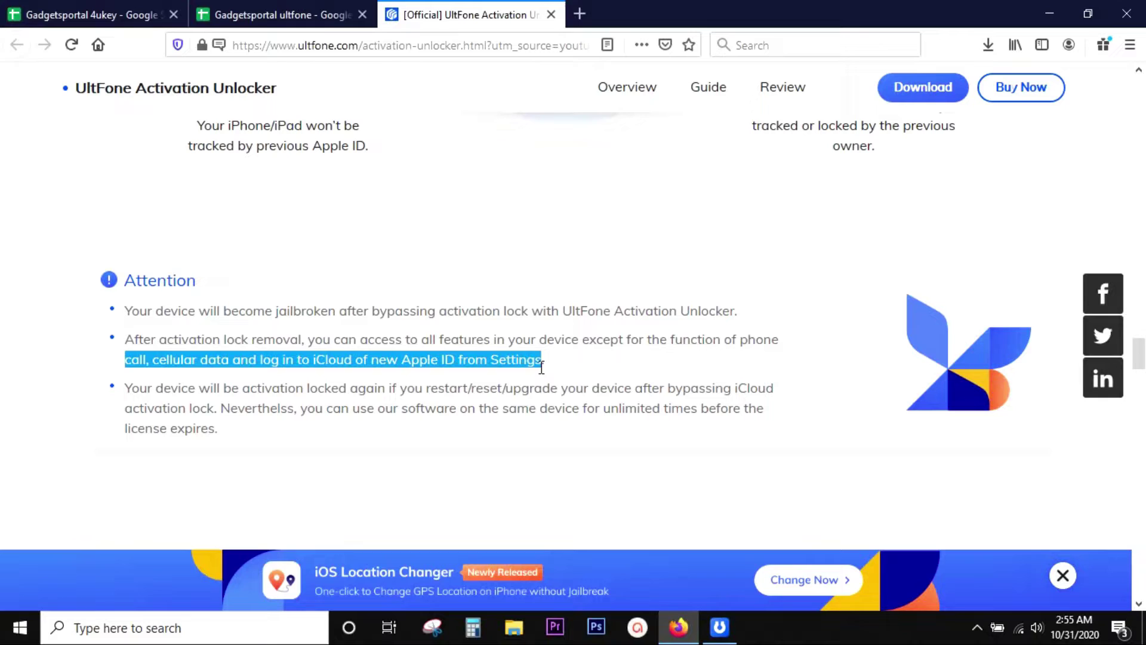
click(565, 362)
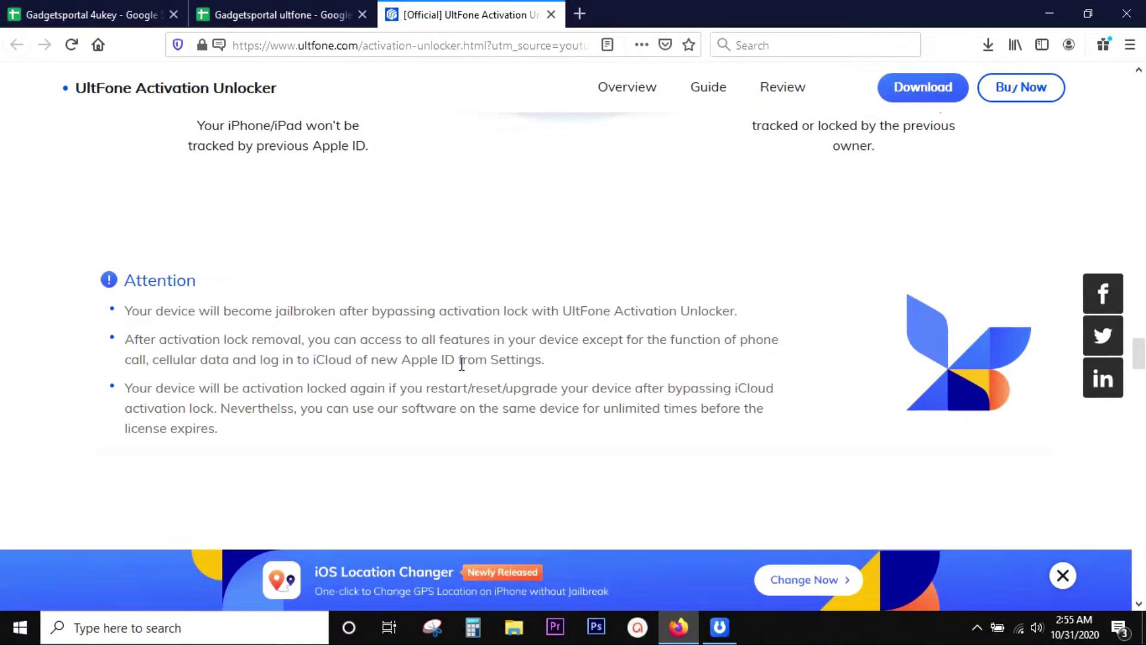
Step: Highlight the relocking note and the unlimited-use-before-expiry note, then bring up UltFone Activation Unlocker
drag(243, 389, 629, 395)
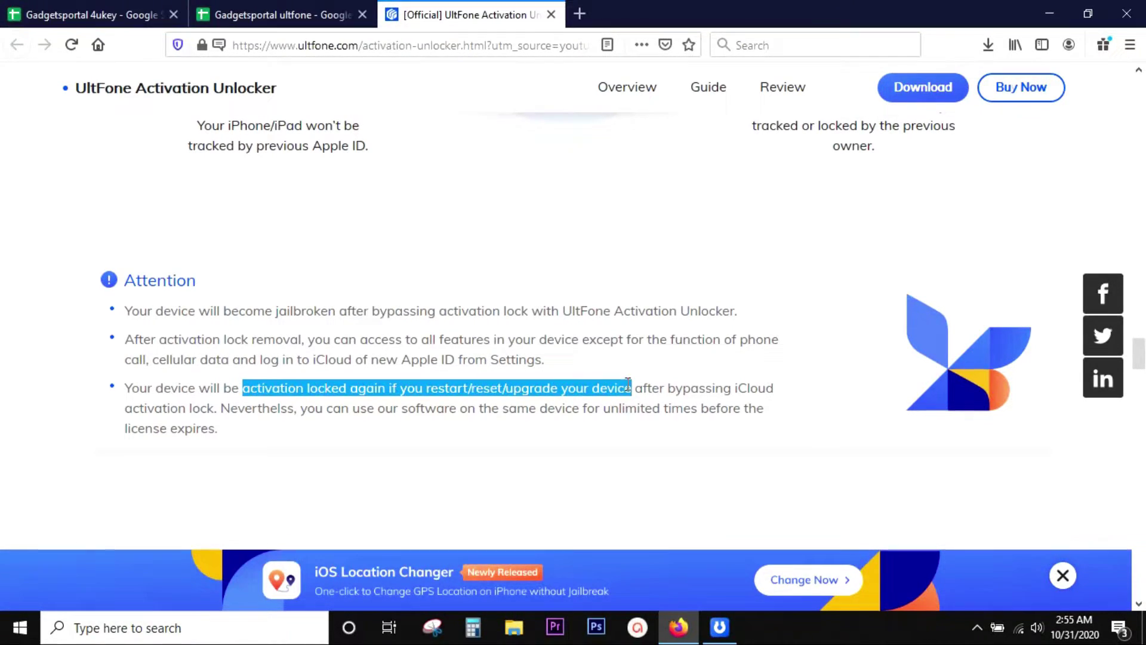
click(434, 463)
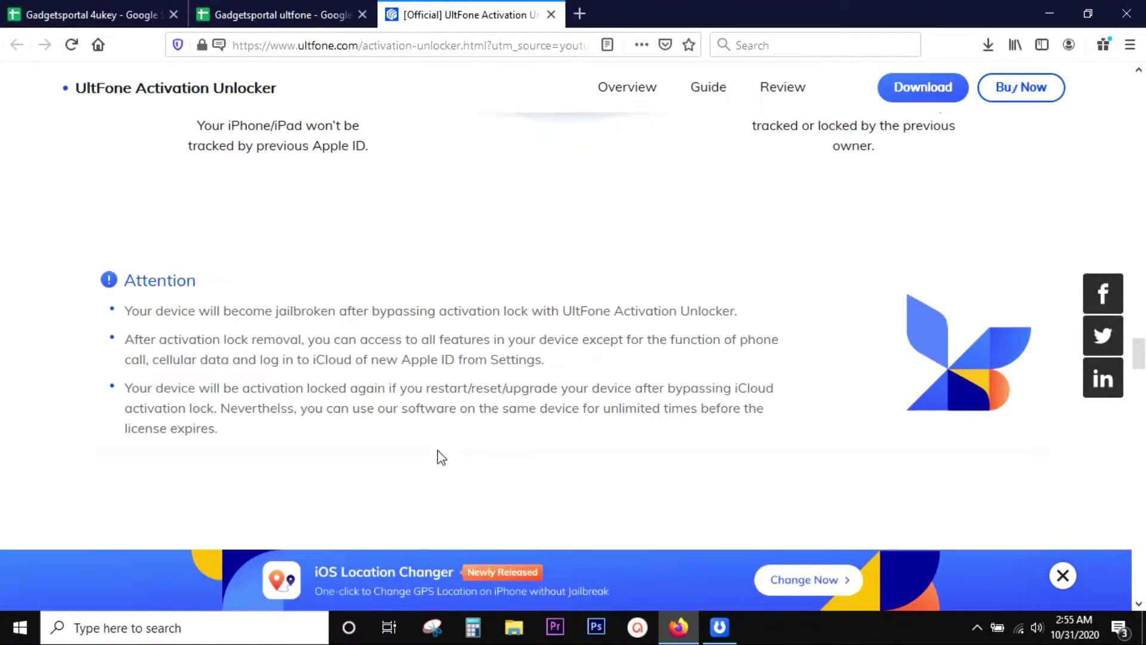
drag(353, 409, 631, 429)
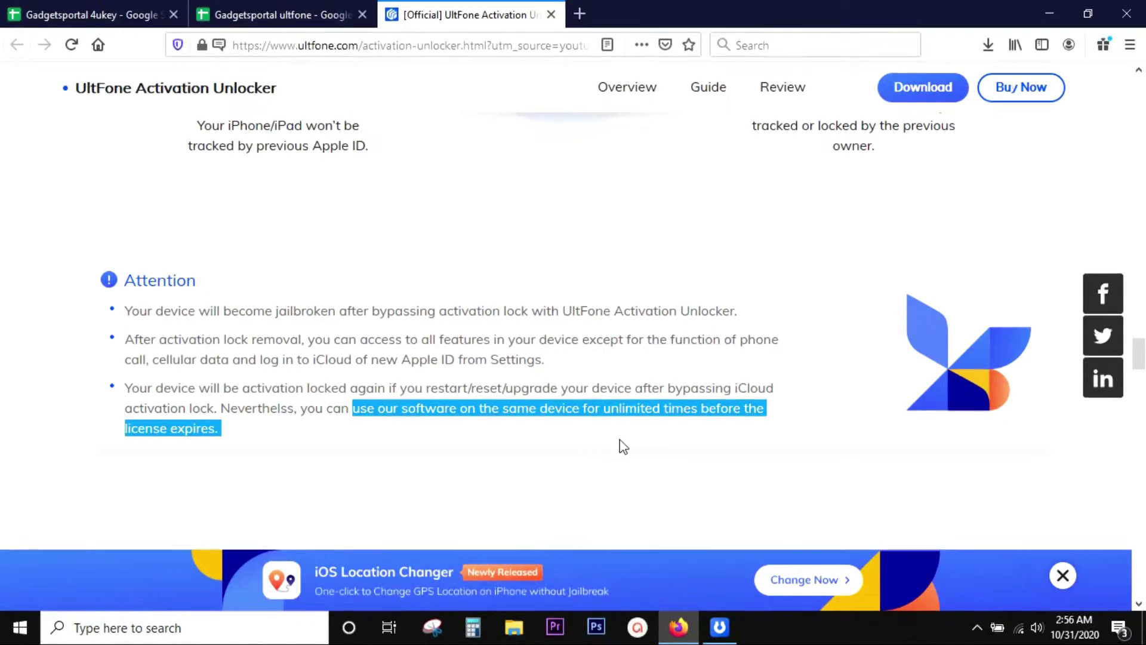
click(721, 627)
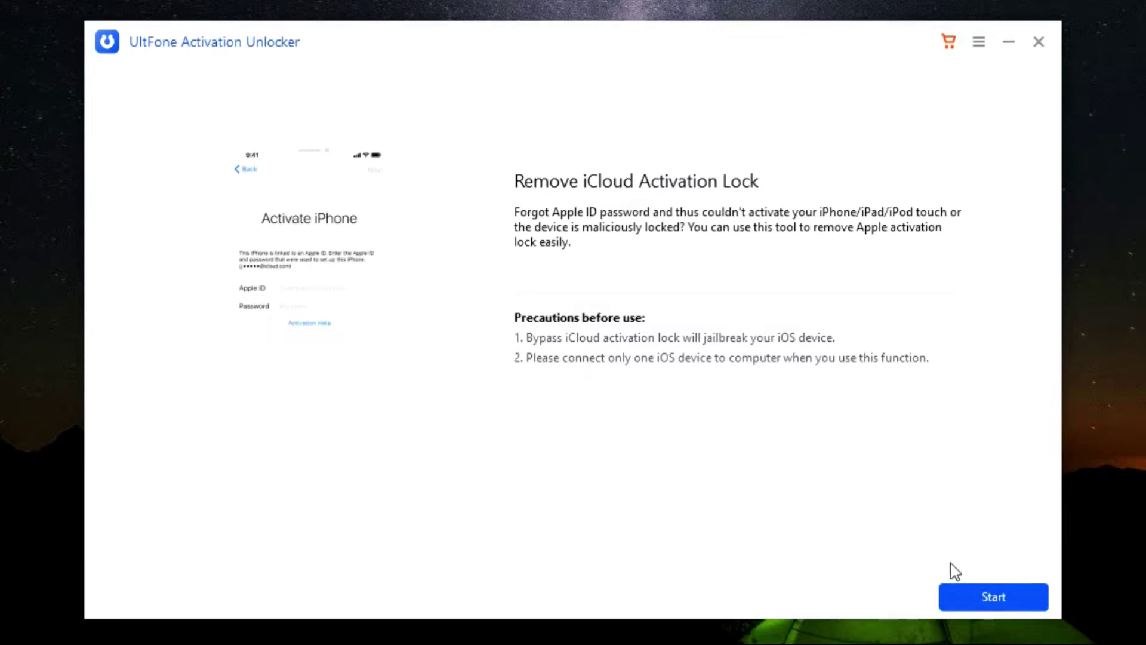
Step: Start iCloud Activation Lock removal and accept the usage agreement
click(995, 603)
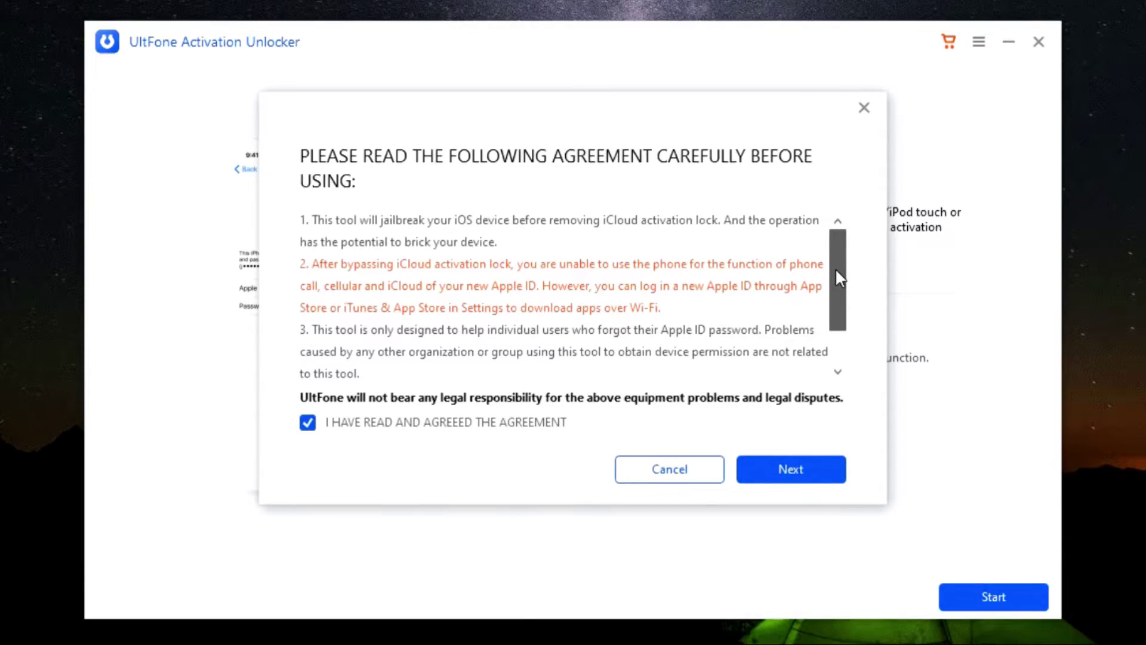
drag(839, 277, 844, 404)
click(793, 470)
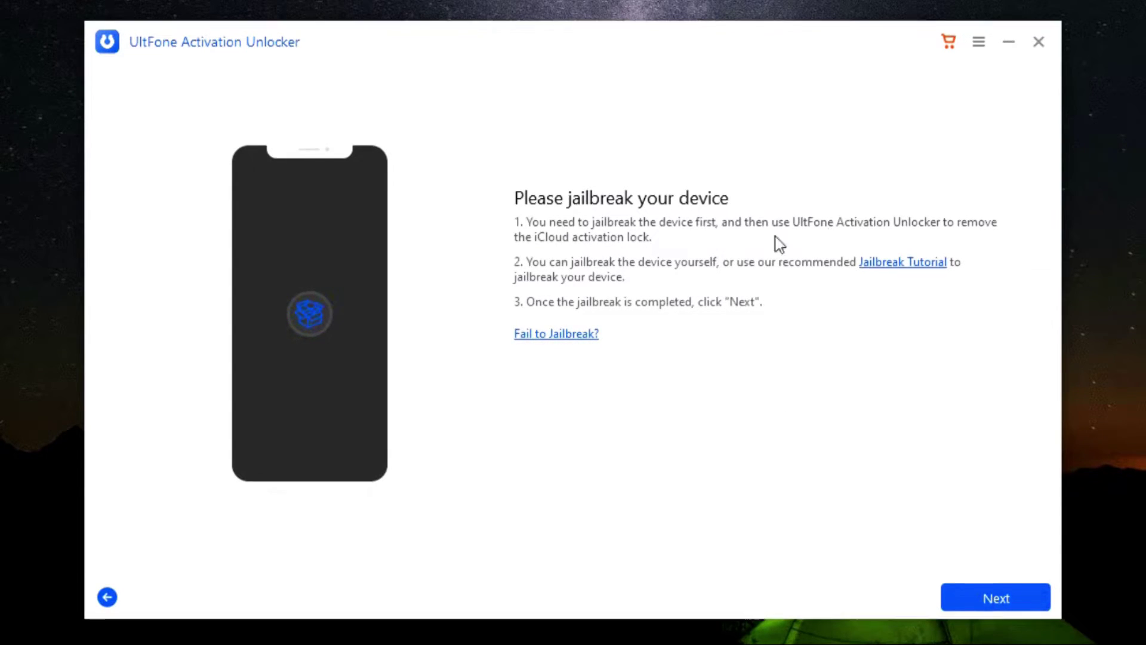
Step: Open the recommended Windows jailbreak tutorial, then continue past the app's jailbreak screen
click(902, 261)
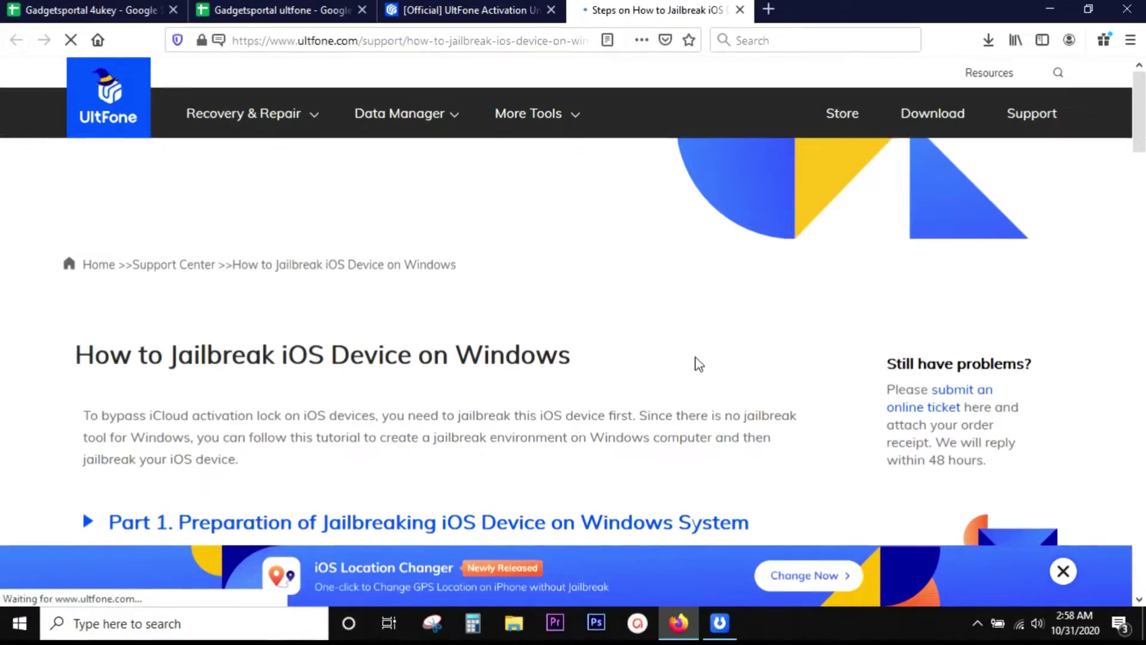
scroll(696, 359, down, 4)
scroll(698, 359, down, 2)
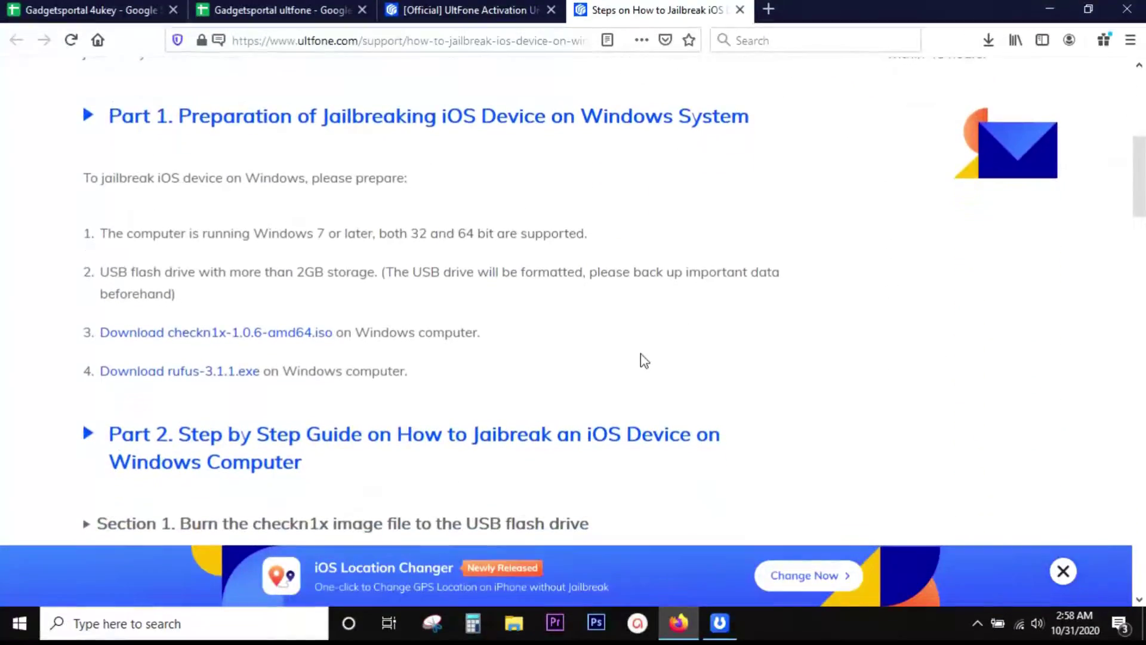
scroll(644, 358, down, 3)
scroll(641, 358, down, 2)
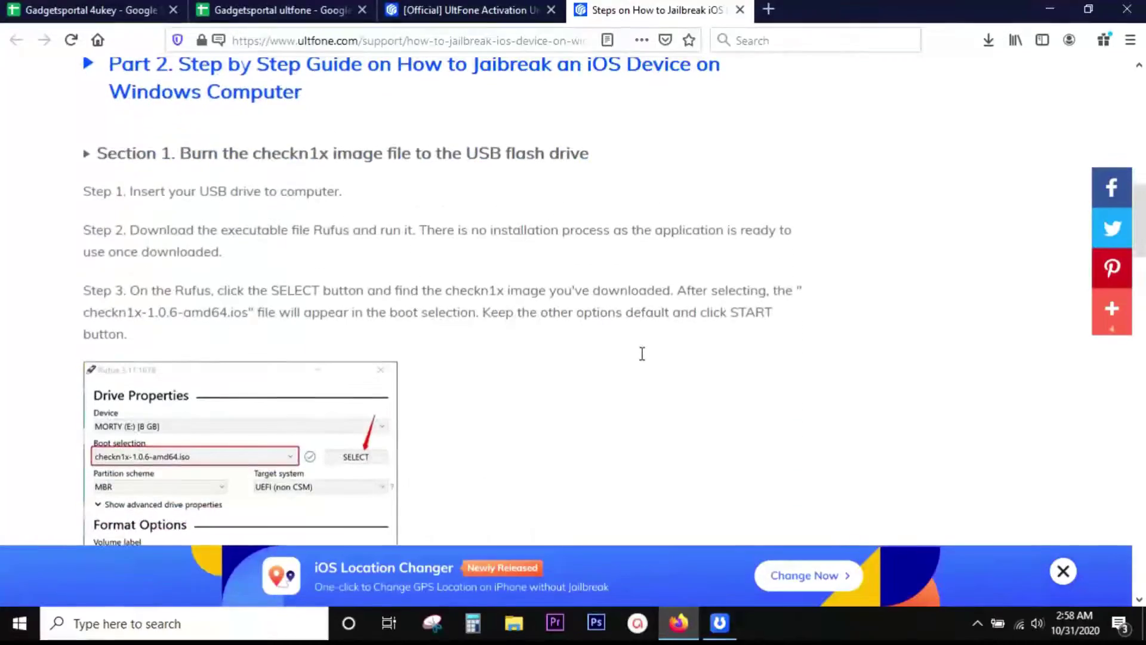
scroll(489, 187, down, 1)
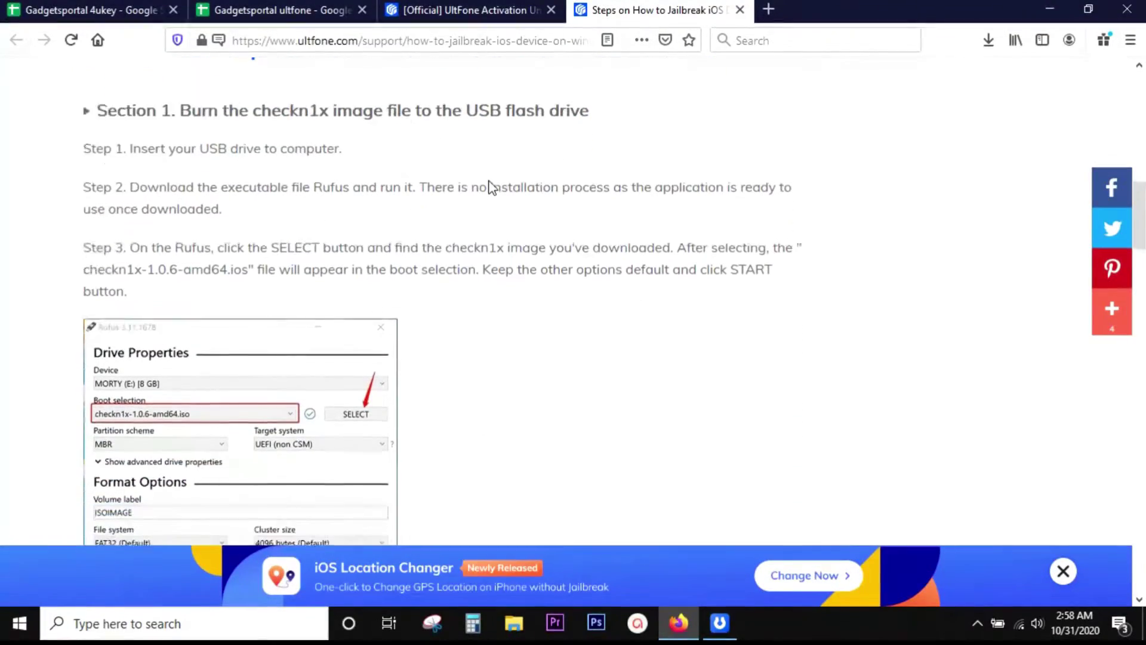
scroll(490, 187, down, 3)
scroll(490, 187, down, 5)
scroll(490, 187, down, 3)
scroll(490, 188, down, 5)
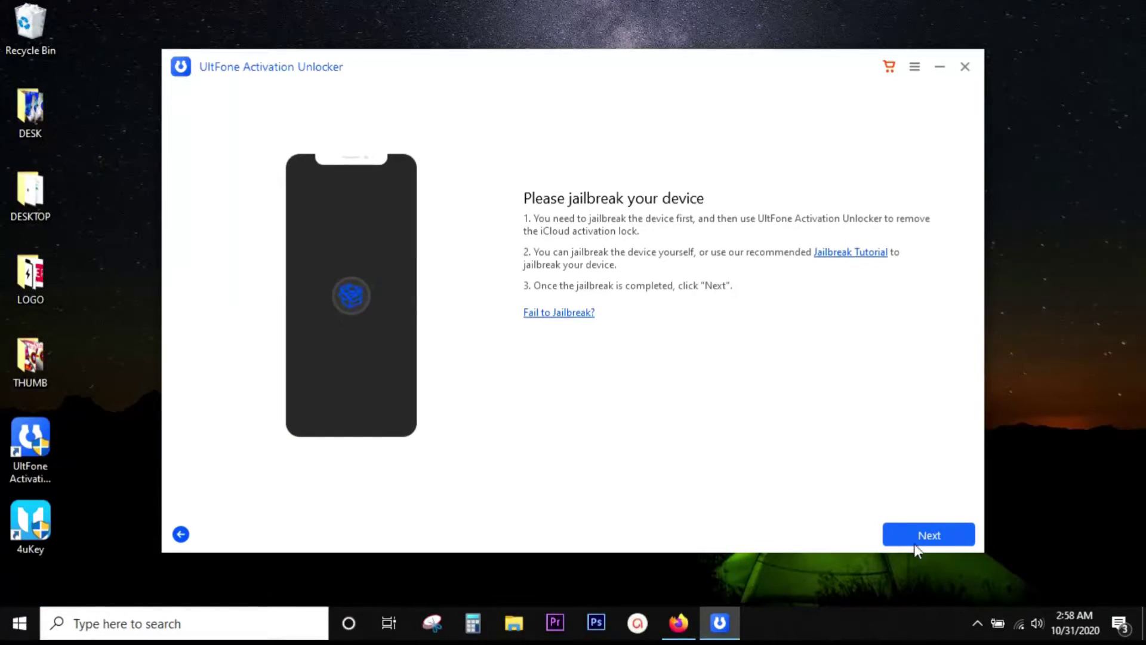
click(942, 537)
Step: Open the Buy Now license page from the product tab, then go back to the product page
click(683, 619)
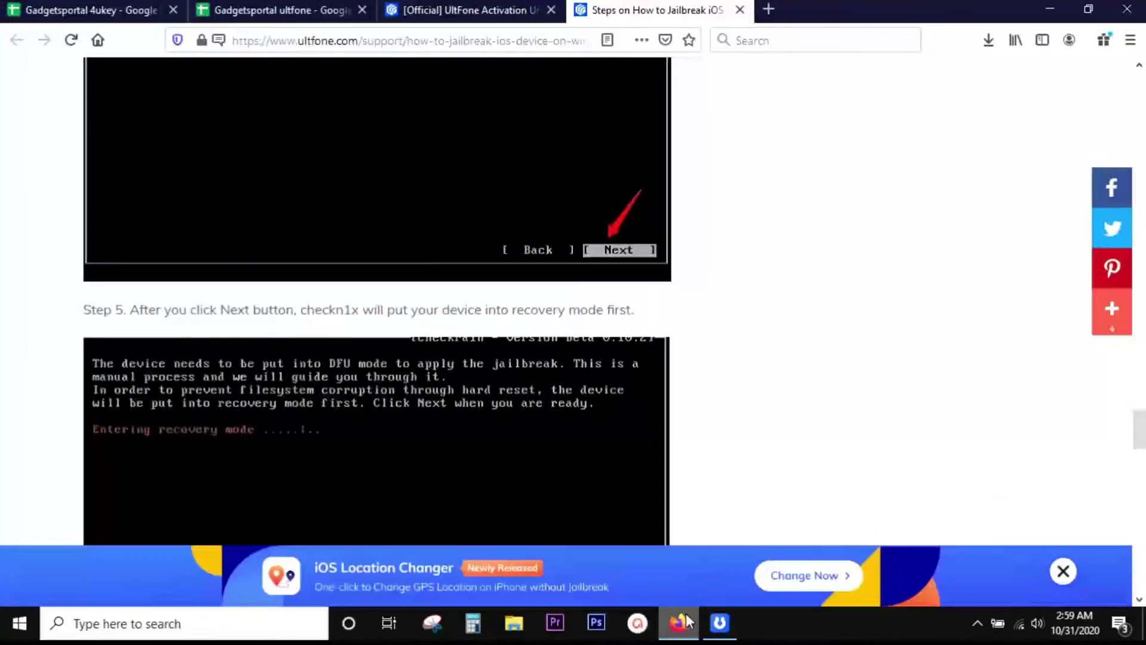
click(491, 10)
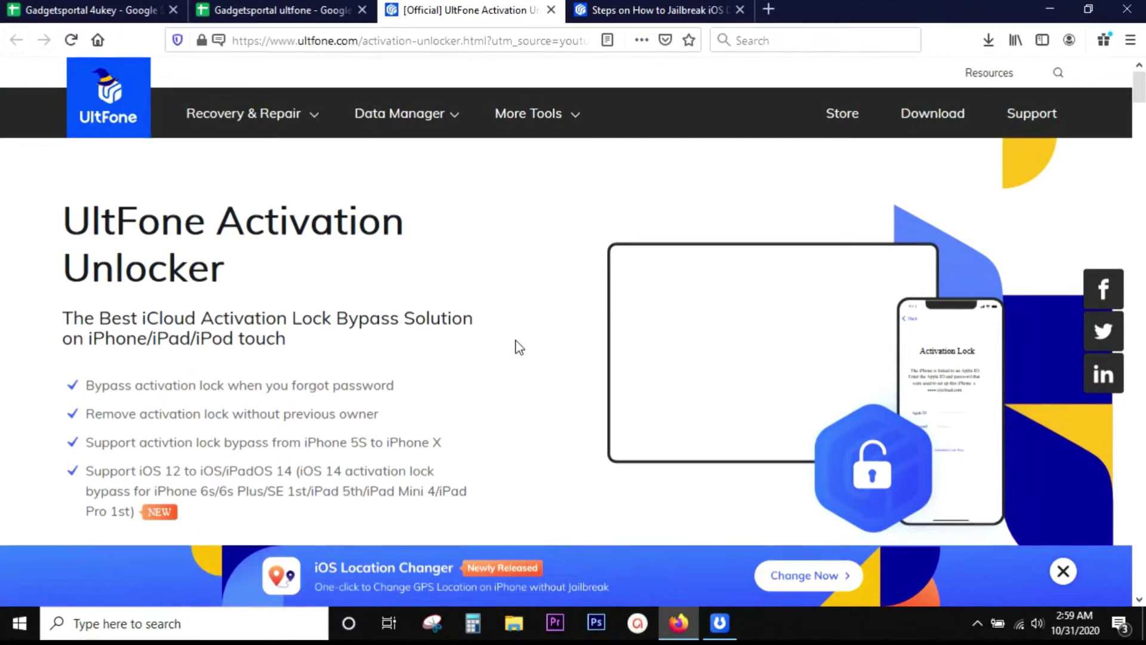
scroll(516, 347, down, 3)
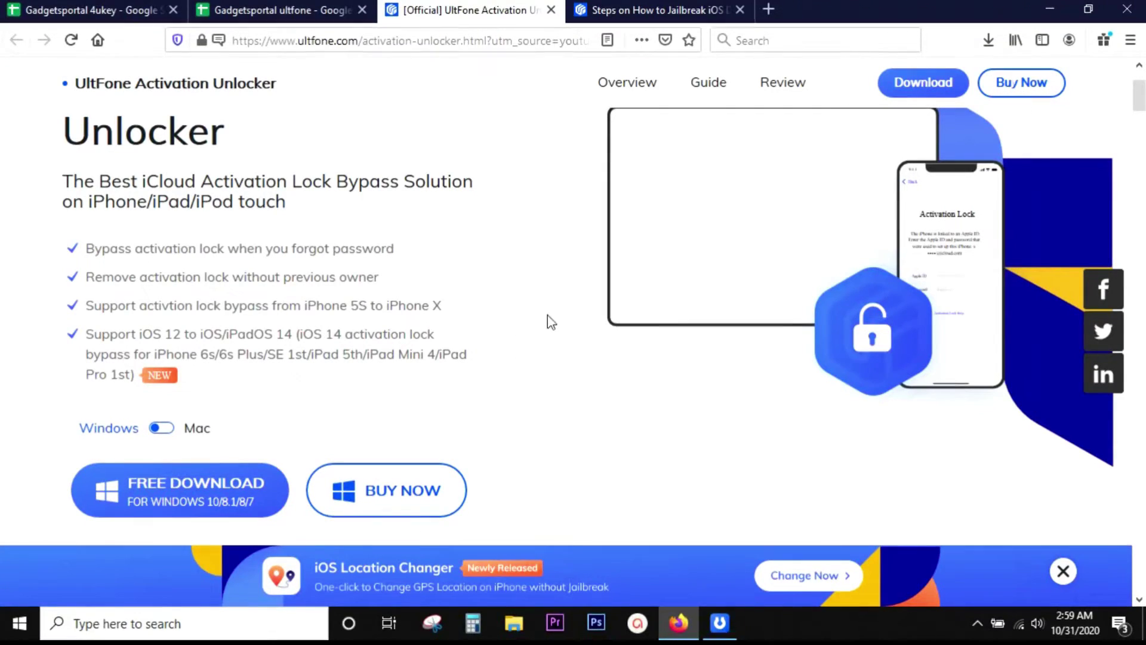
click(407, 479)
scroll(765, 400, down, 3)
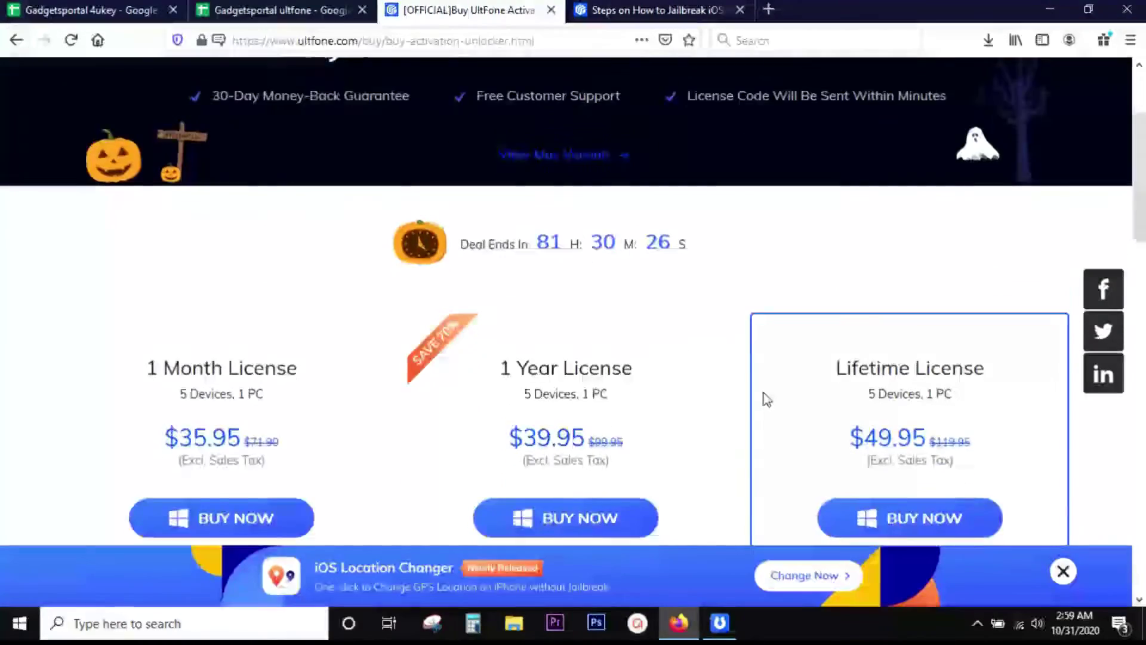
scroll(766, 400, down, 1)
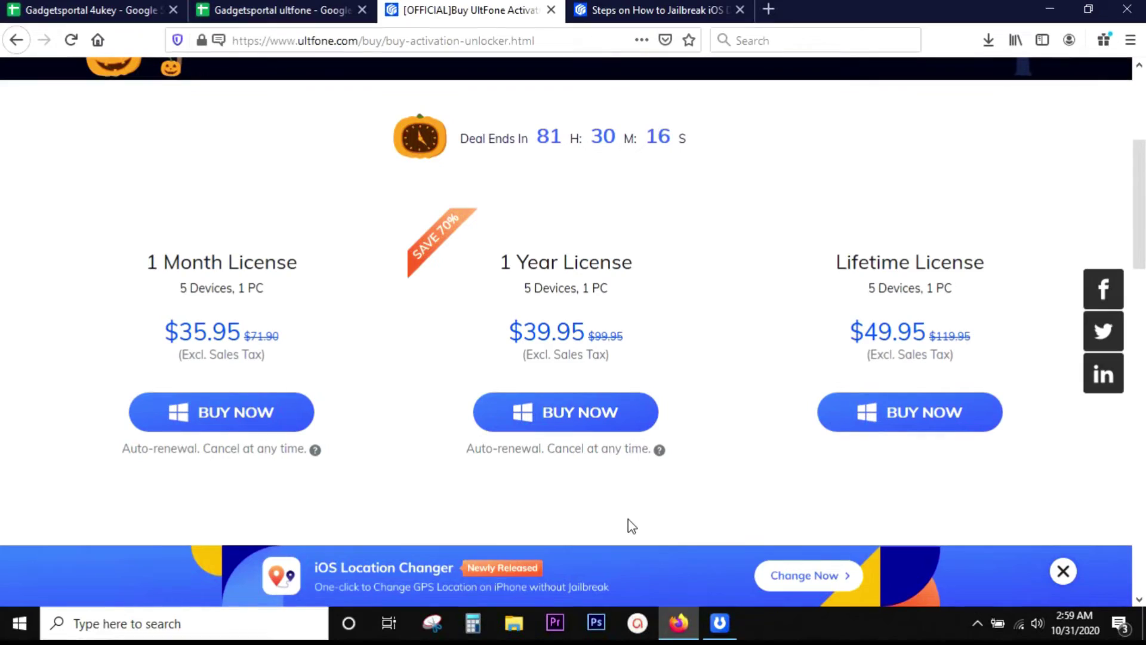
scroll(630, 526, down, 2)
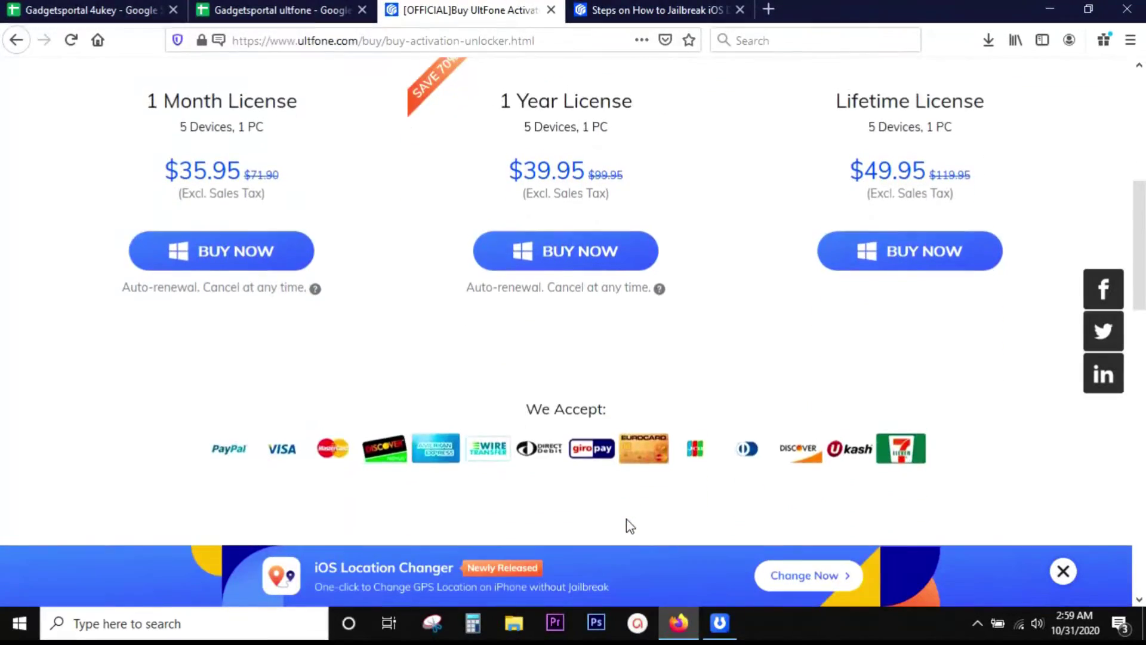
scroll(630, 527, up, 3)
scroll(630, 526, up, 2)
scroll(627, 526, up, 1)
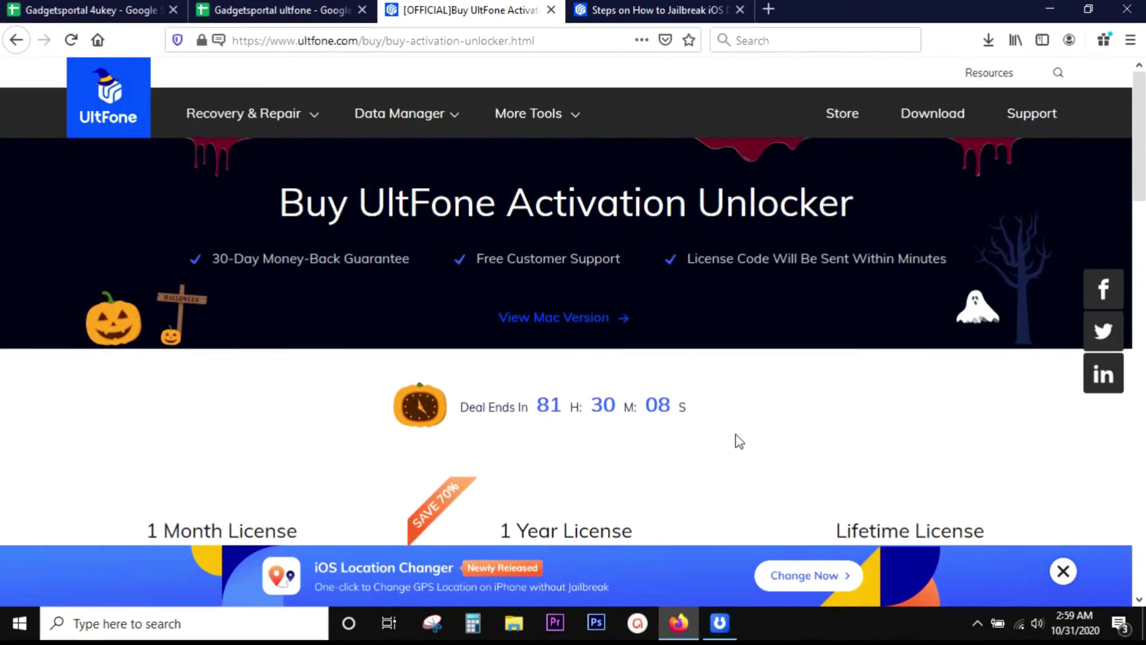
key(alt+Left)
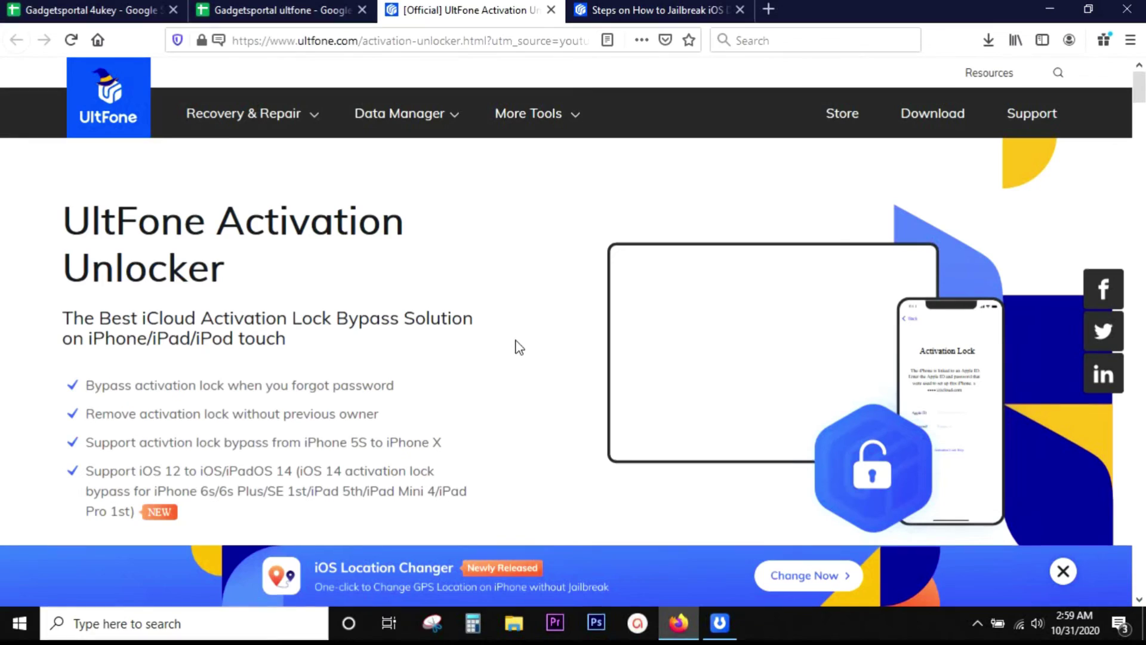
scroll(516, 347, down, 2)
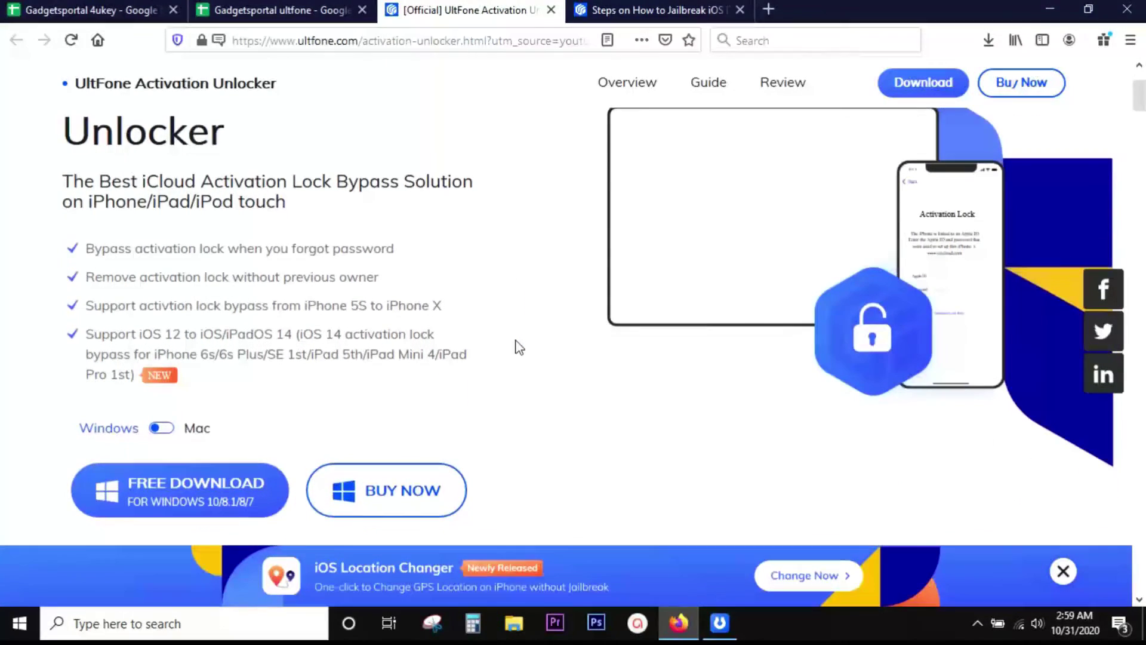